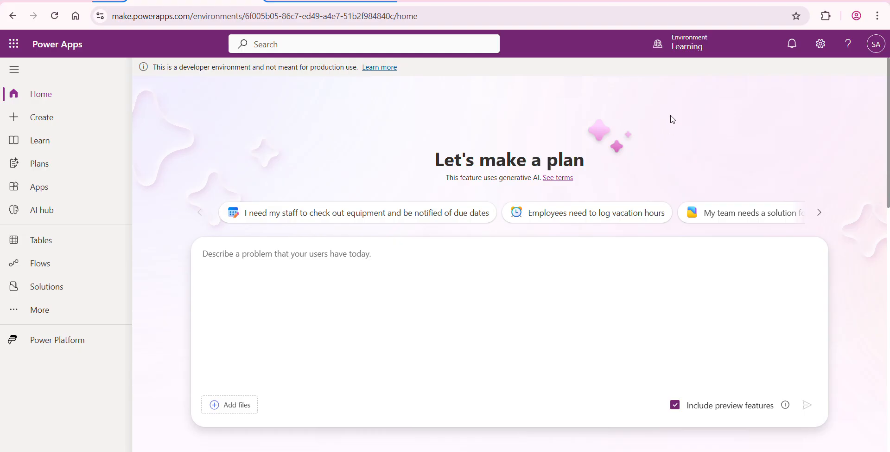
- Show the list of available environments and check that Learning is the selected one
click(705, 53)
mouse_move(712, 275)
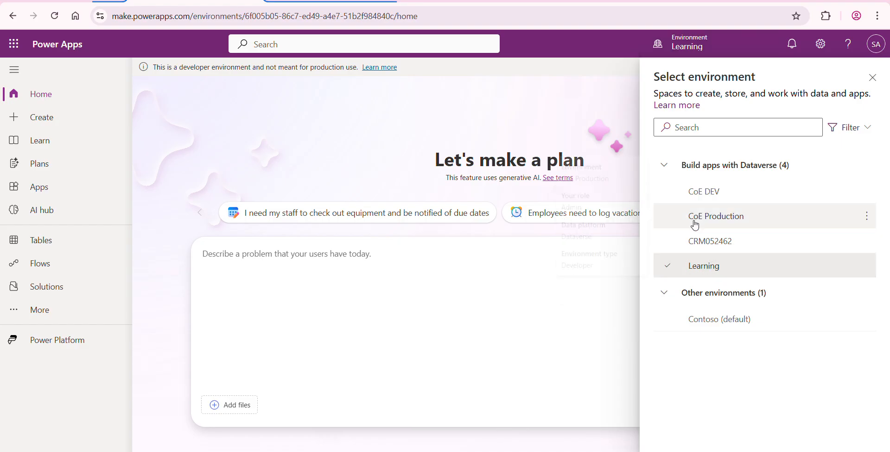
mouse_move(712, 226)
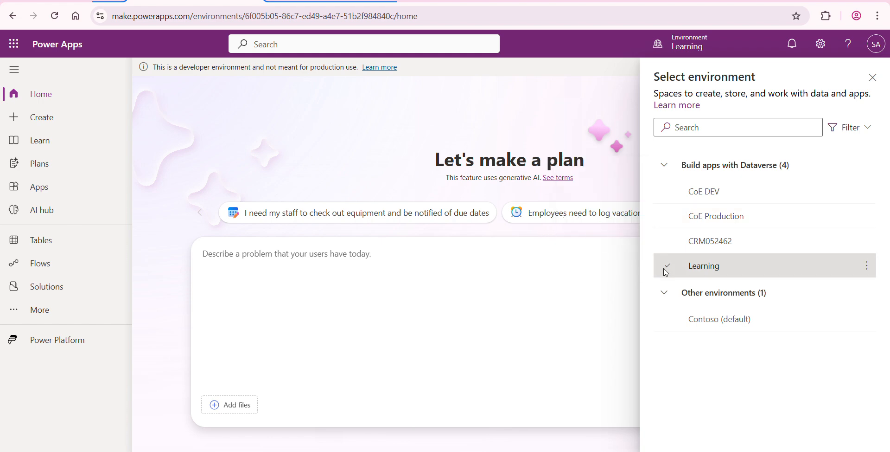
mouse_move(684, 275)
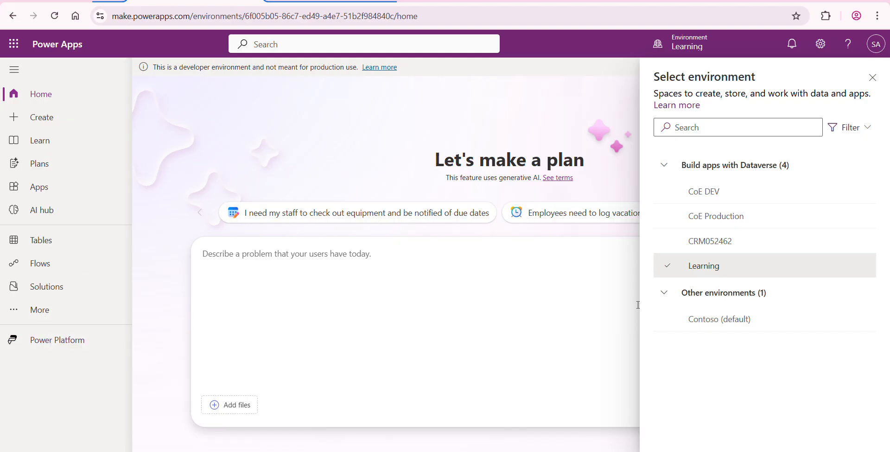
- Switch to Power Pages, dismiss the updates notice and view the active Event Registration site
click(72, 339)
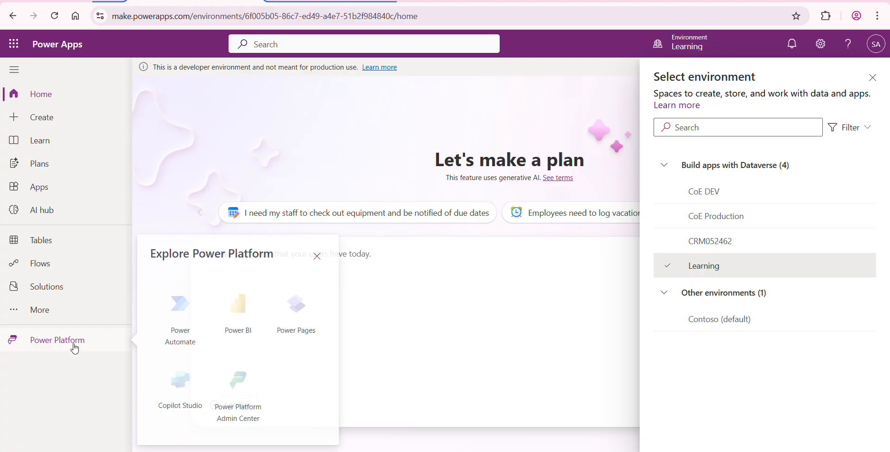
click(296, 316)
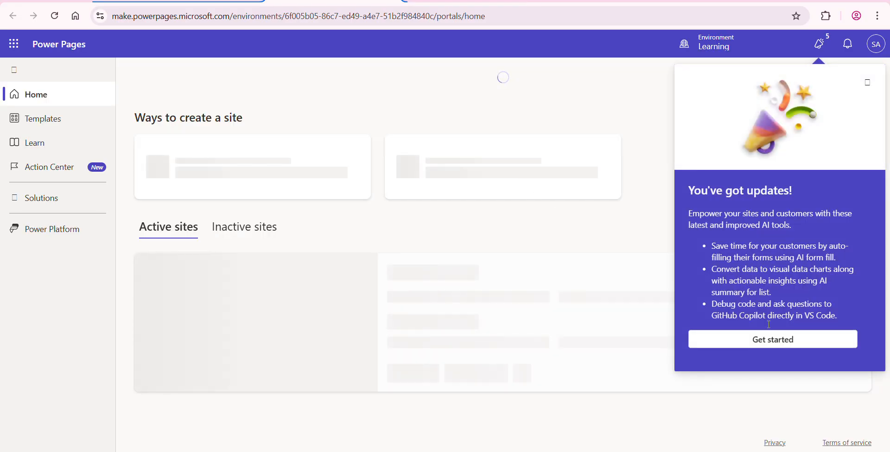
click(868, 82)
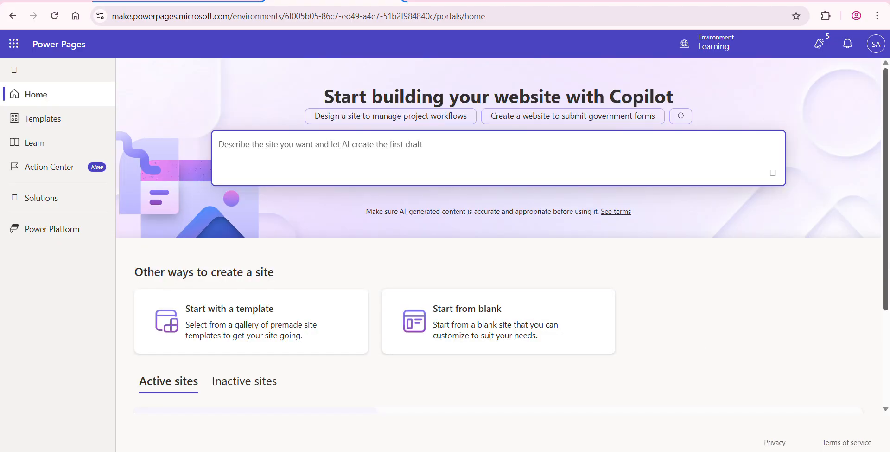
scroll(886, 292, down, 2)
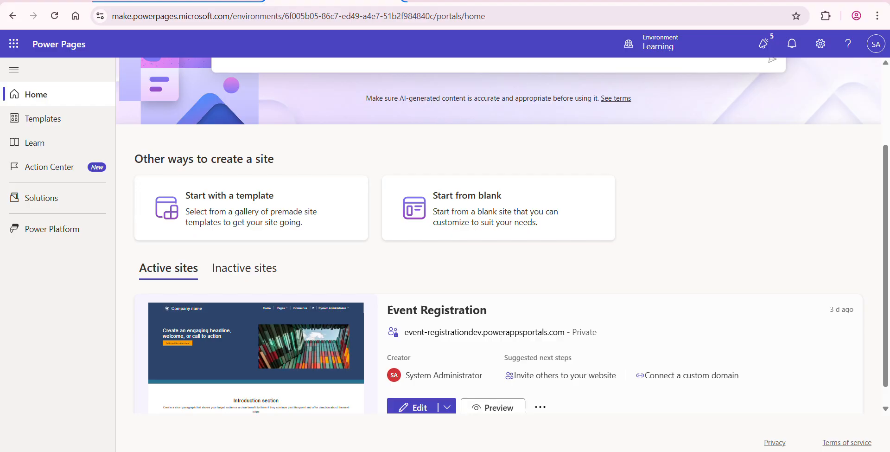
key(ctrl+t)
text(https://www.youtube.com/@learnwith-uzair)
key(Return)
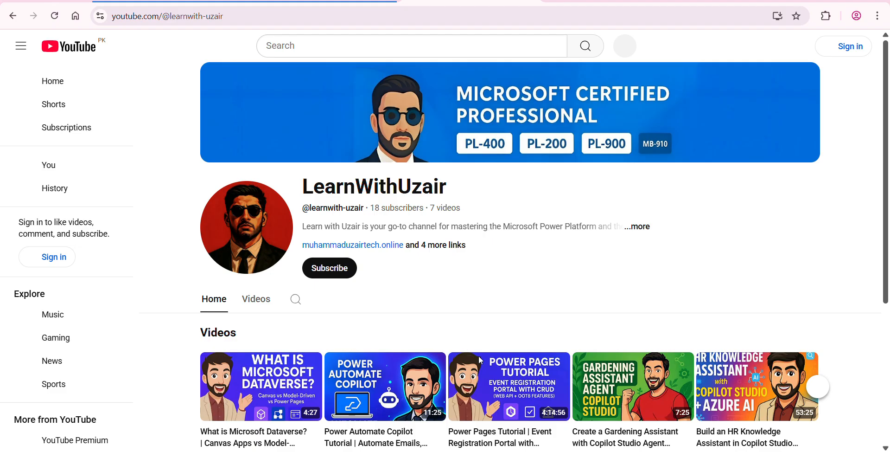
click(490, 387)
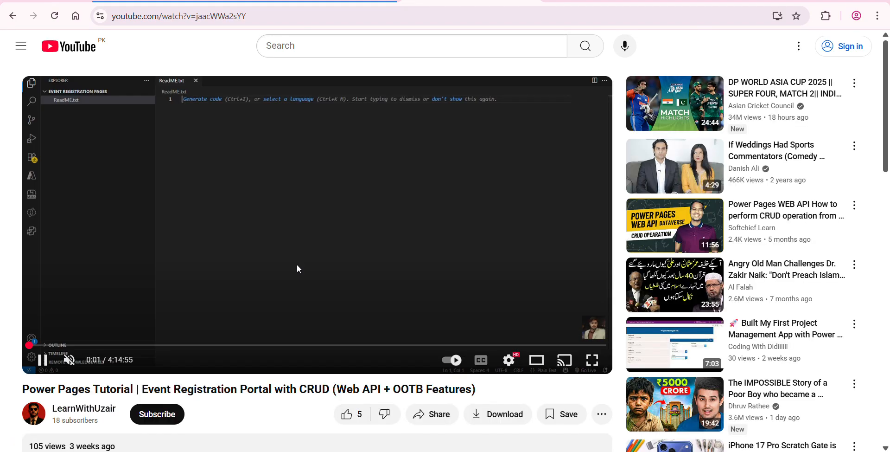
click(297, 266)
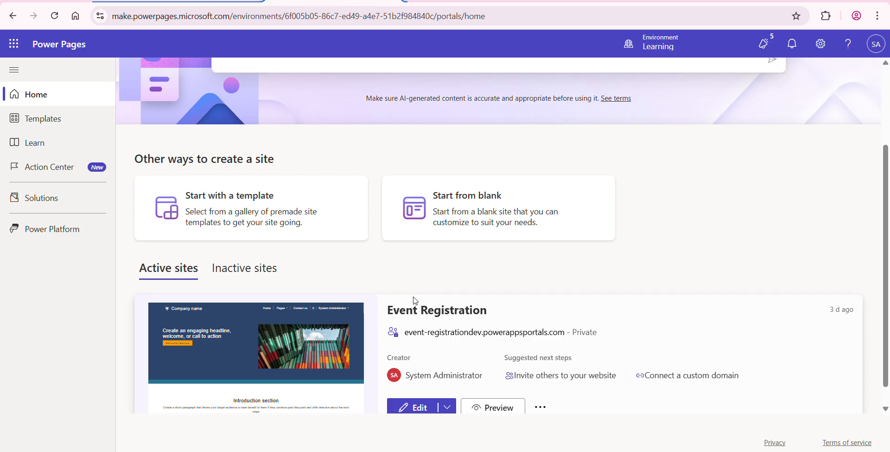
- Return to Power Apps, close the environment list and open the solutions list
click(195, 1)
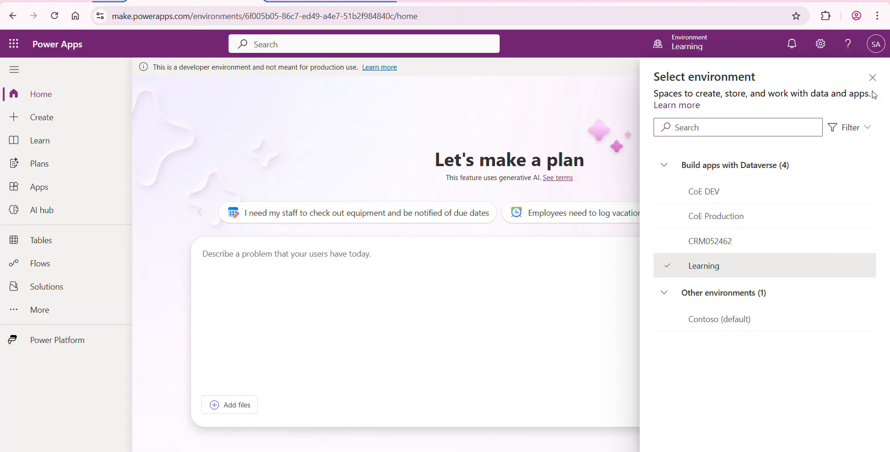
click(872, 77)
click(48, 290)
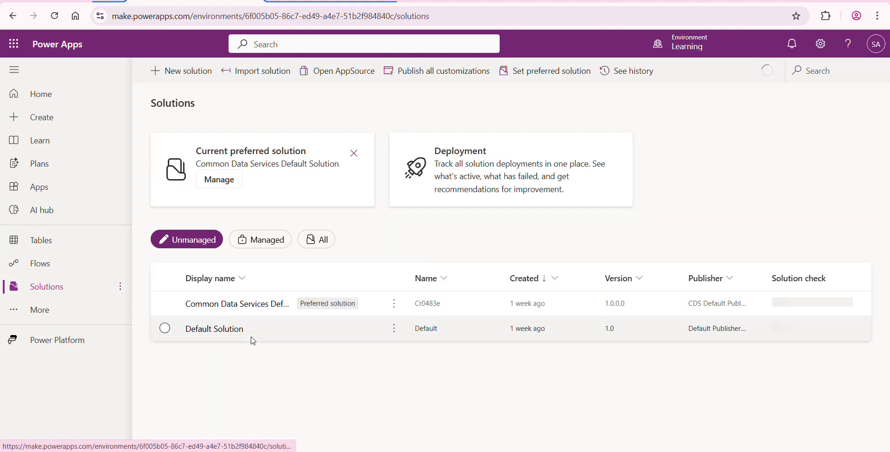
- Create a solution with the display name Event Registration Pages and the publisher EventRegistration
click(185, 74)
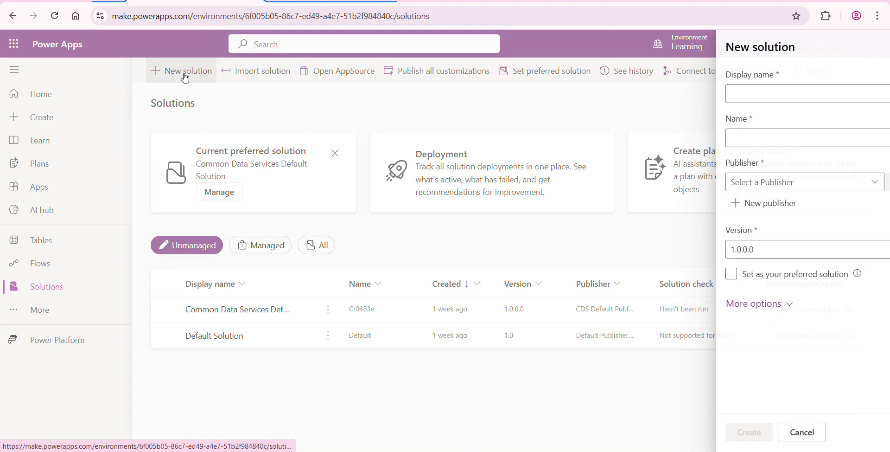
click(757, 96)
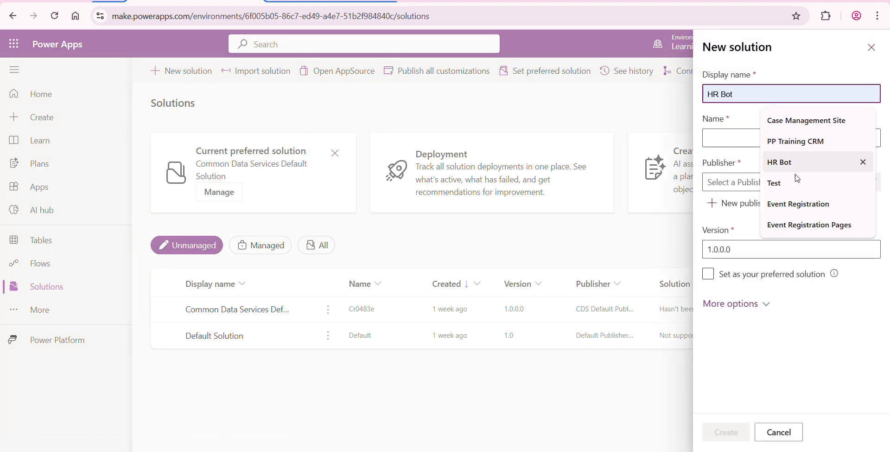
click(788, 226)
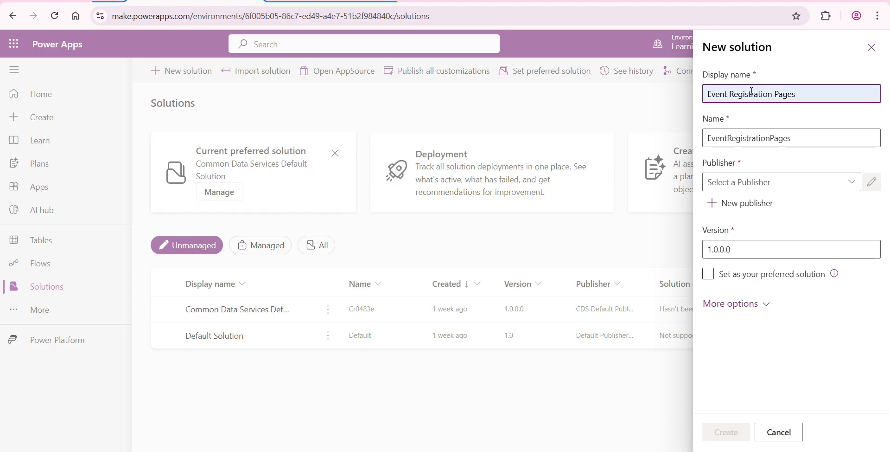
click(814, 182)
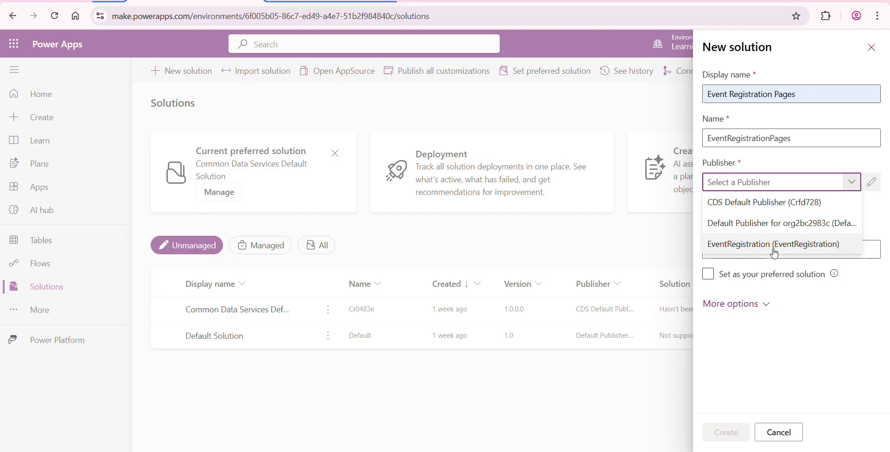
click(721, 244)
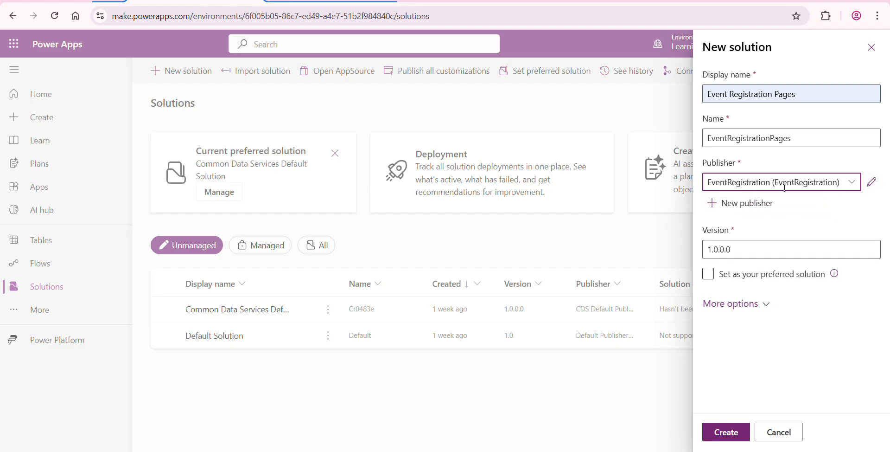
click(729, 434)
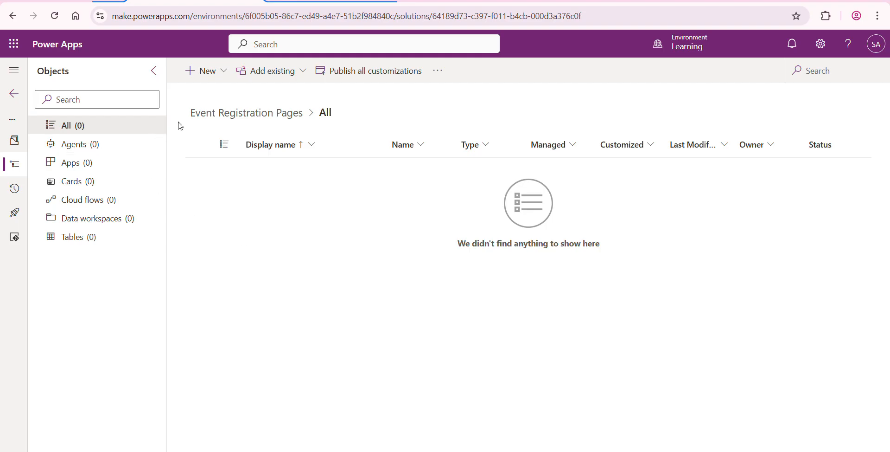
- Choose the existing site Event Registration - event-registrationdev for adding to the solution
click(277, 75)
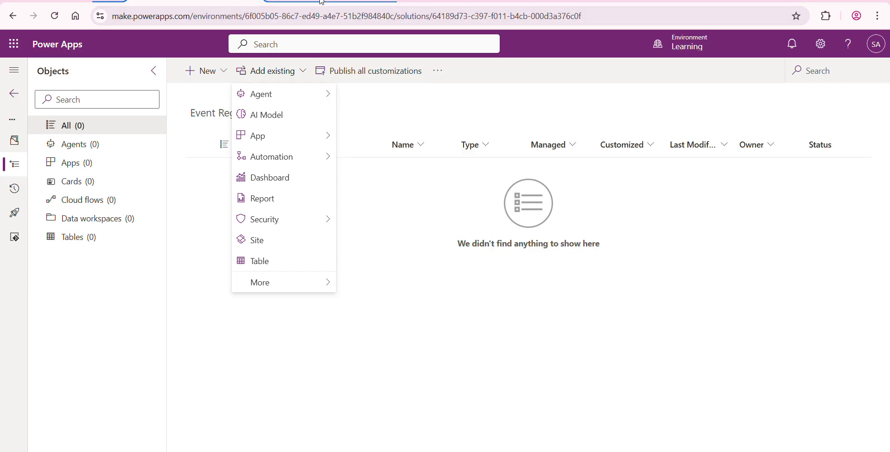
click(272, 239)
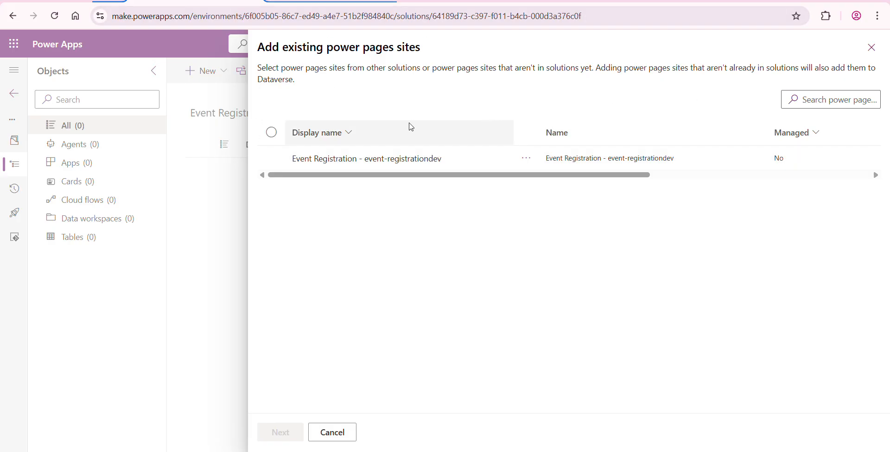
click(272, 158)
click(287, 438)
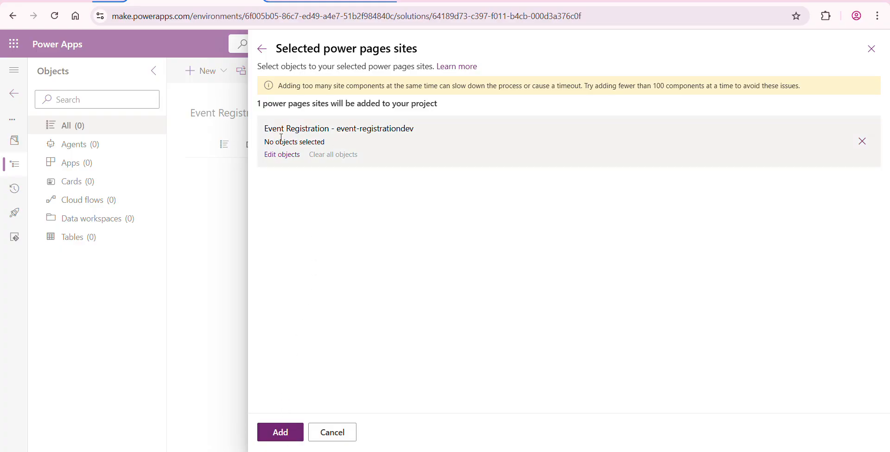
drag(265, 141, 310, 141)
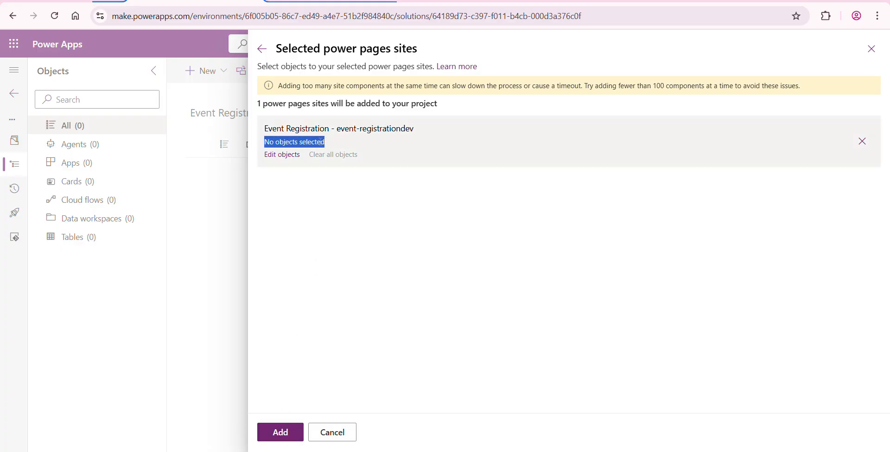
- Edit the site's objects to include all site languages, web pages, content snippets and web files
click(283, 155)
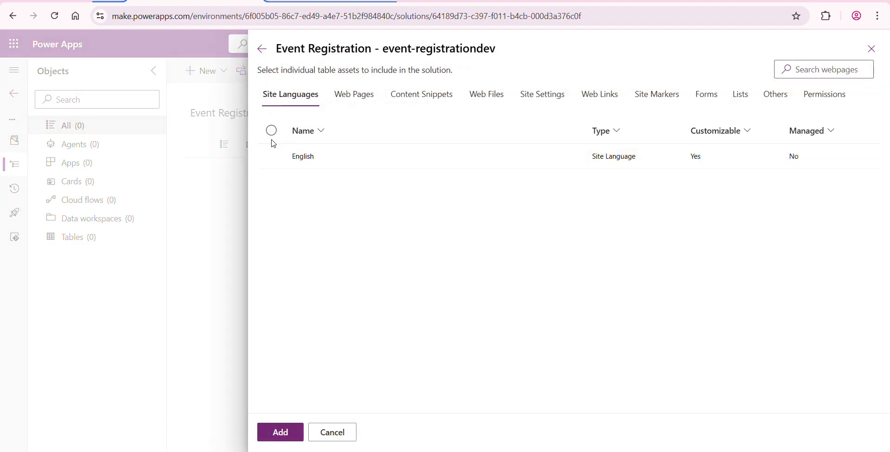
click(272, 130)
click(355, 94)
click(271, 130)
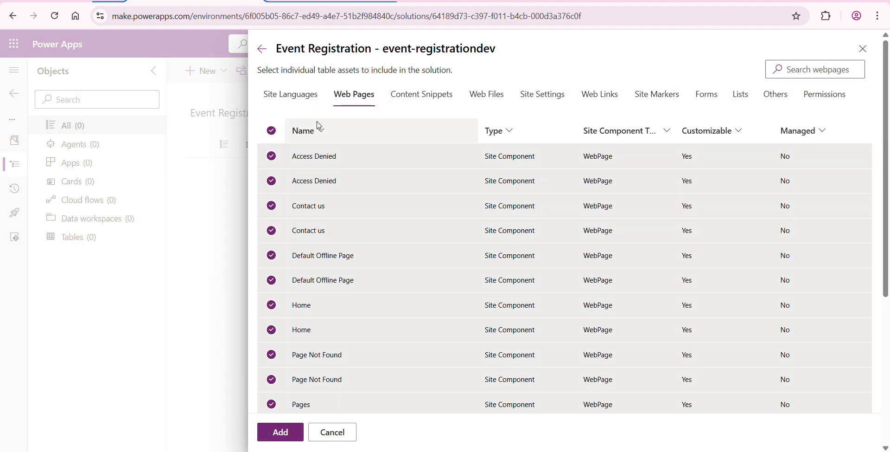
click(421, 94)
click(271, 130)
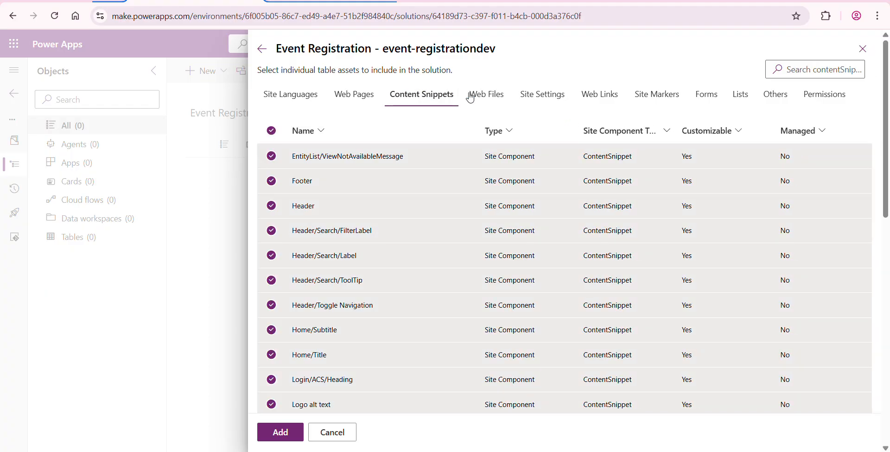
click(470, 96)
click(272, 130)
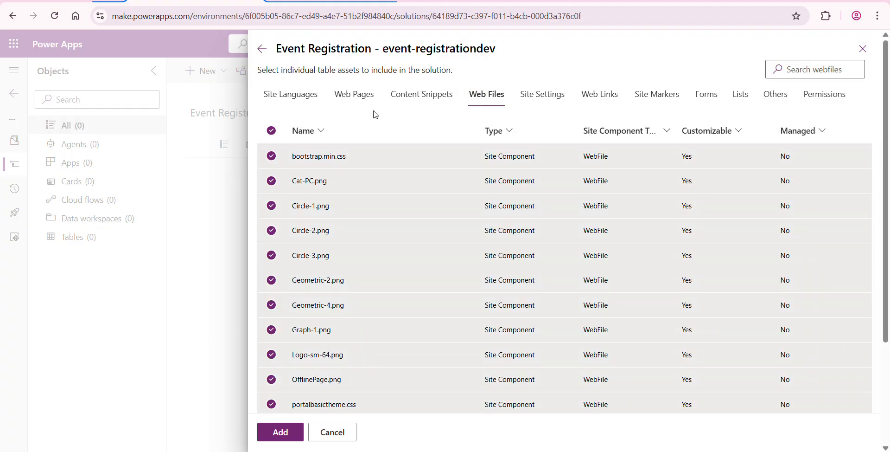
- Include all of the site's site settings, web links and site markers
click(531, 91)
click(272, 131)
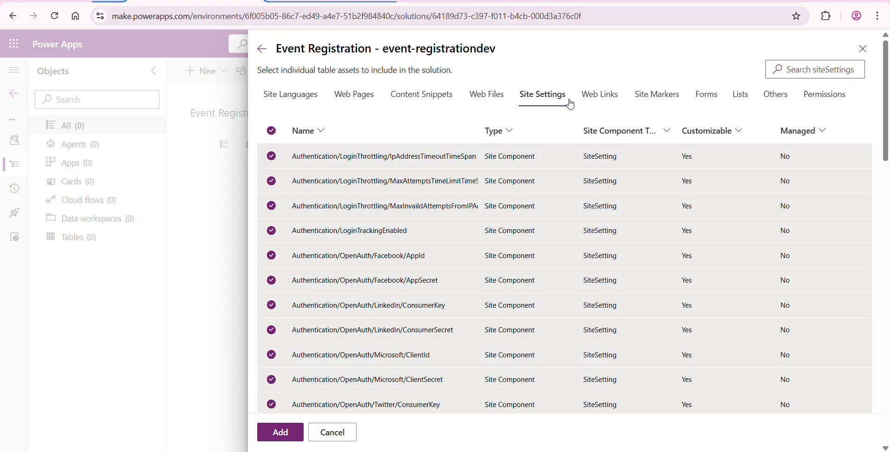
click(600, 97)
click(272, 130)
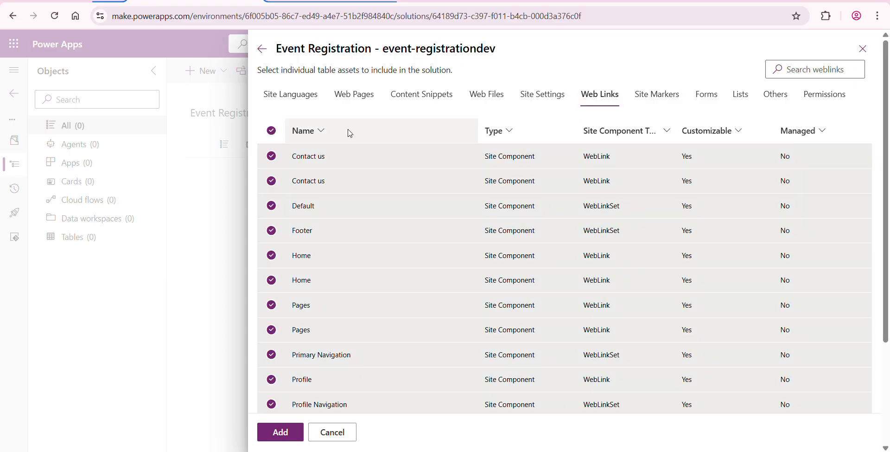
click(657, 95)
click(271, 131)
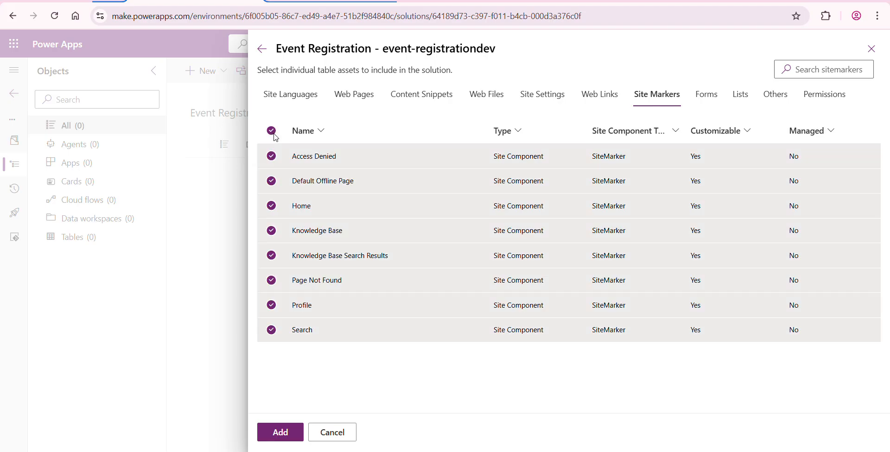
- Include all forms, all components in the Others category and all permissions of the site
click(710, 97)
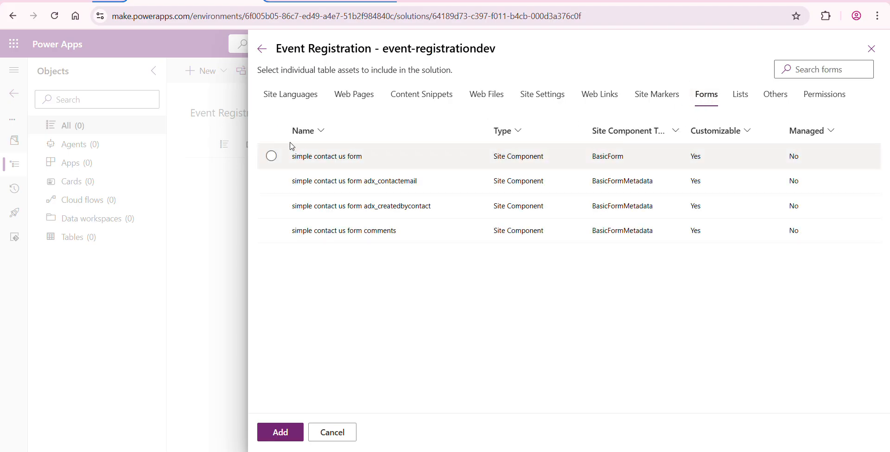
click(271, 130)
click(740, 96)
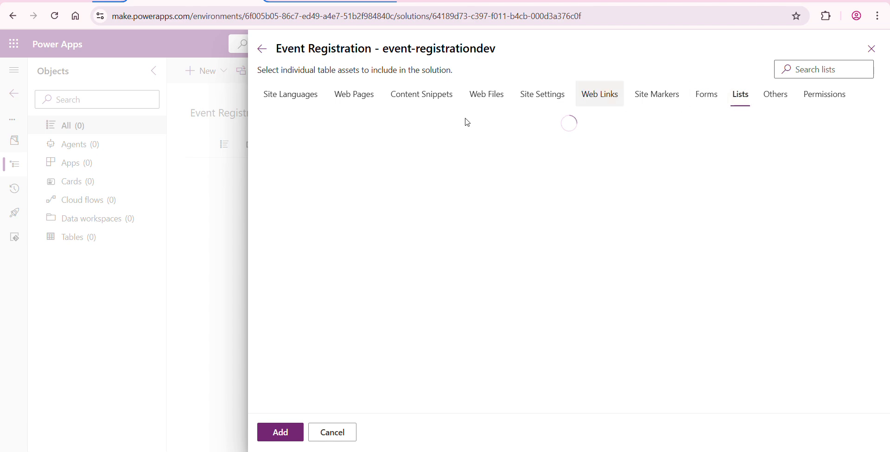
click(788, 99)
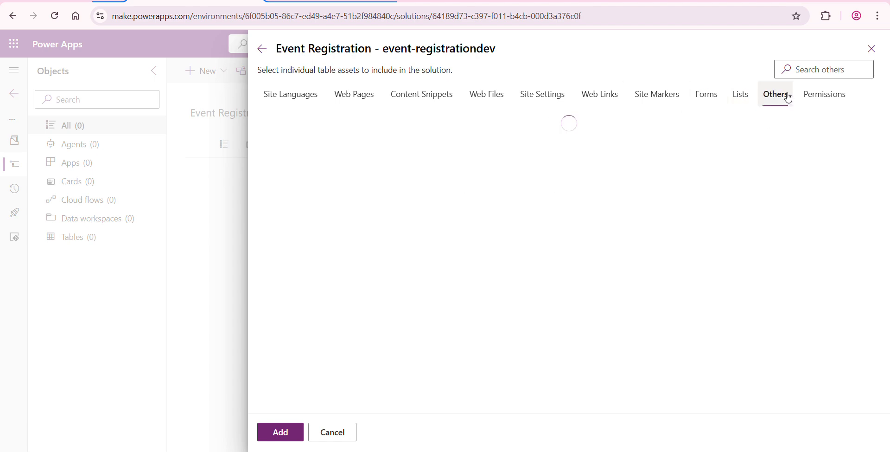
click(272, 130)
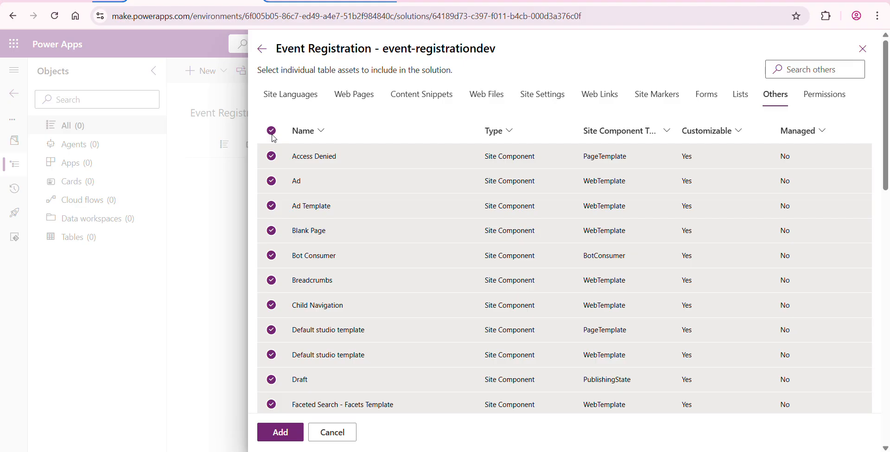
click(824, 95)
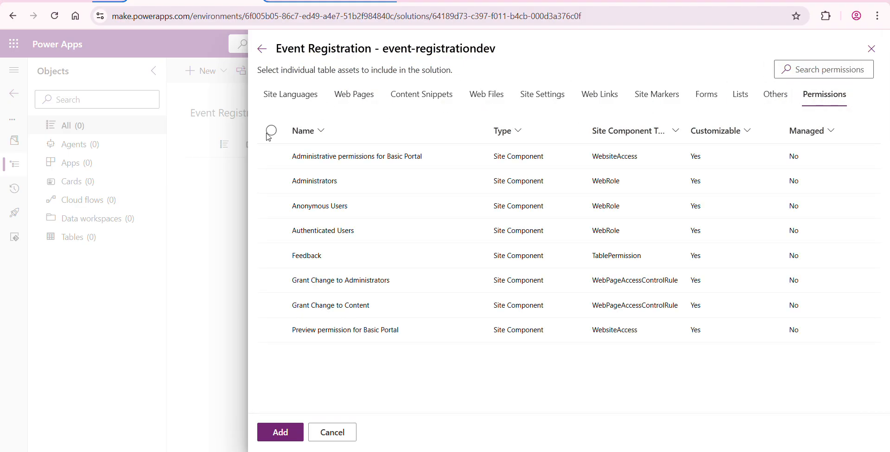
click(269, 133)
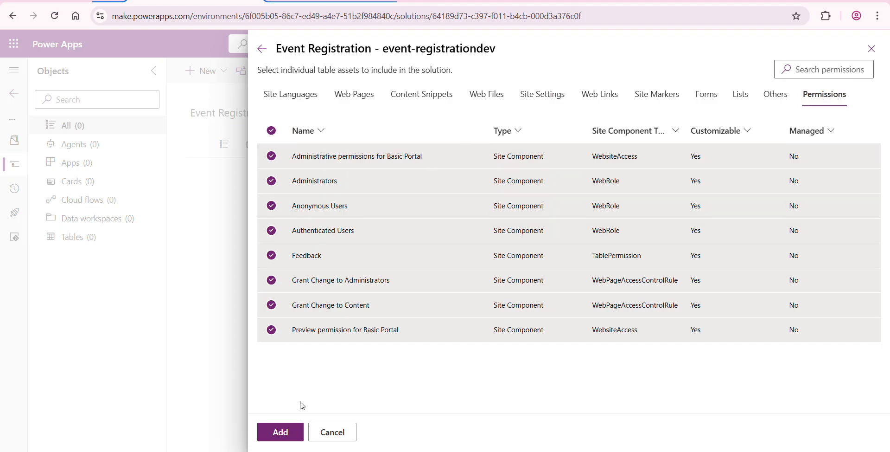
- Add the Event Registration site with its selected components to the solution and include all objects the site requires
click(283, 436)
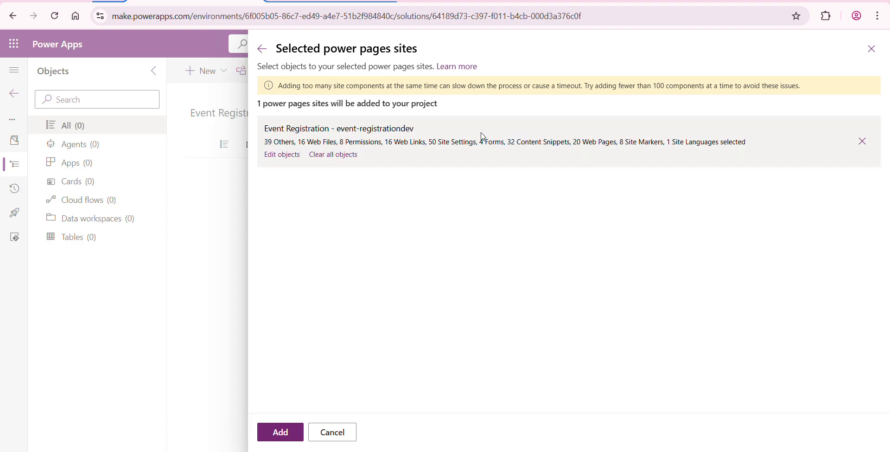
click(281, 438)
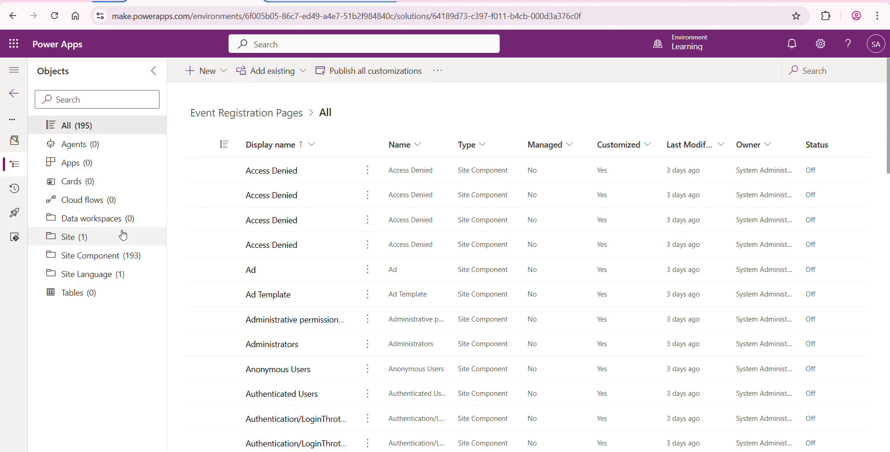
click(83, 241)
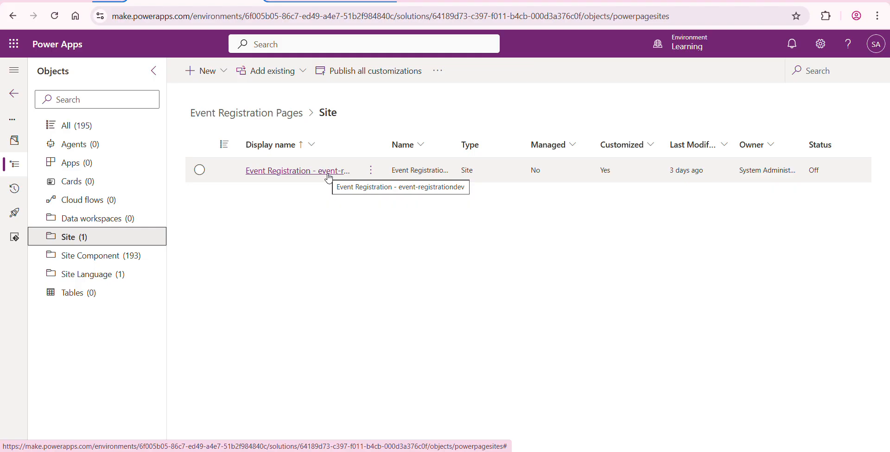
click(369, 172)
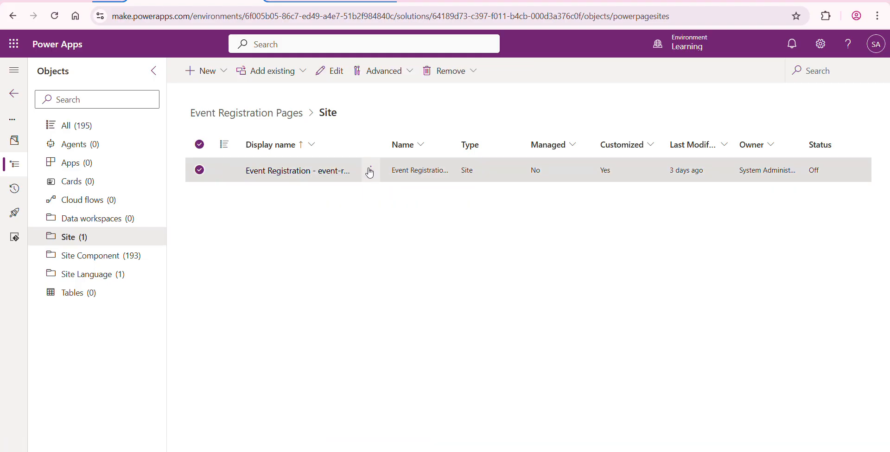
click(371, 171)
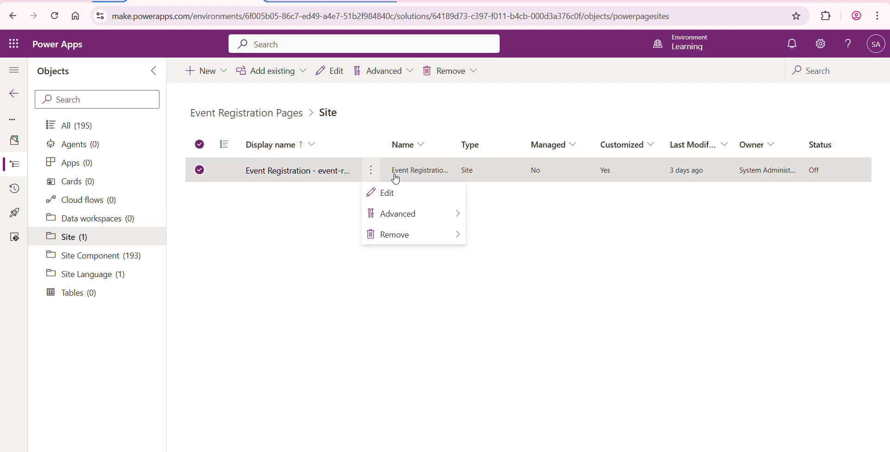
mouse_move(409, 214)
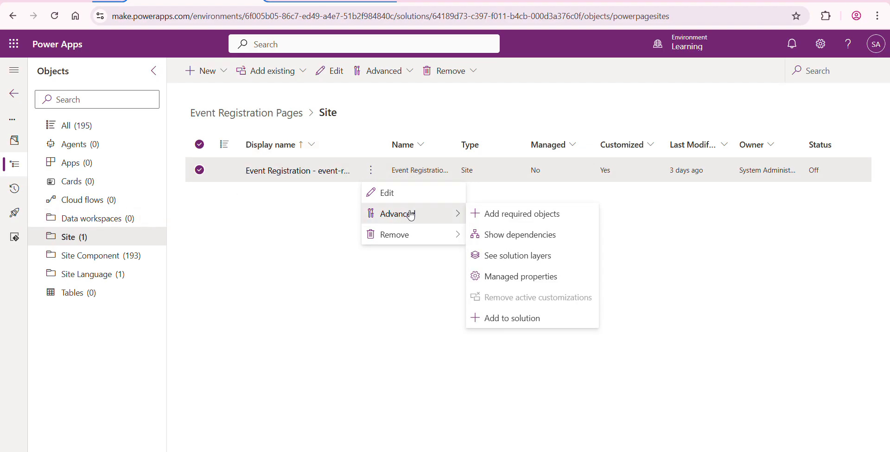
click(536, 215)
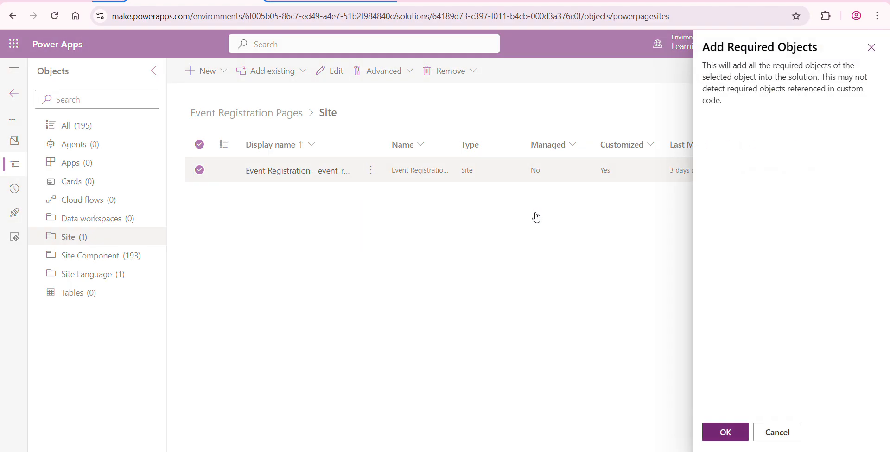
click(727, 435)
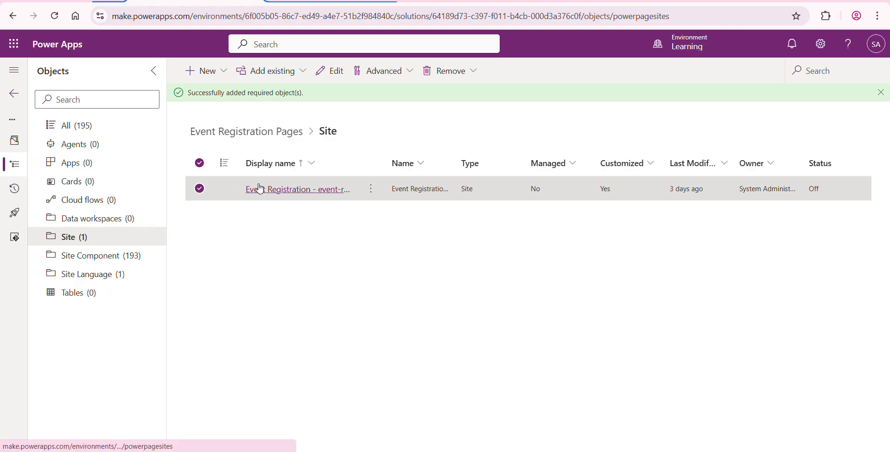
- Publish all changes to the Event Registration Pages solution and export it as managed with version 1.0.0.1
click(11, 99)
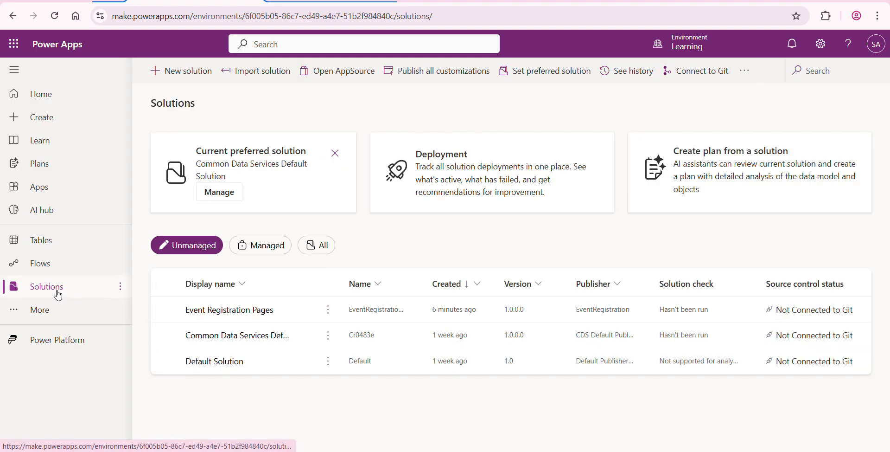
click(166, 309)
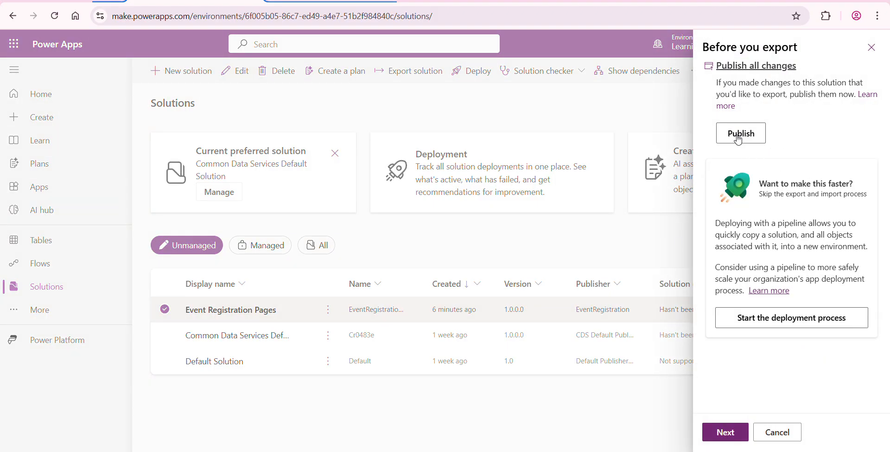
click(738, 139)
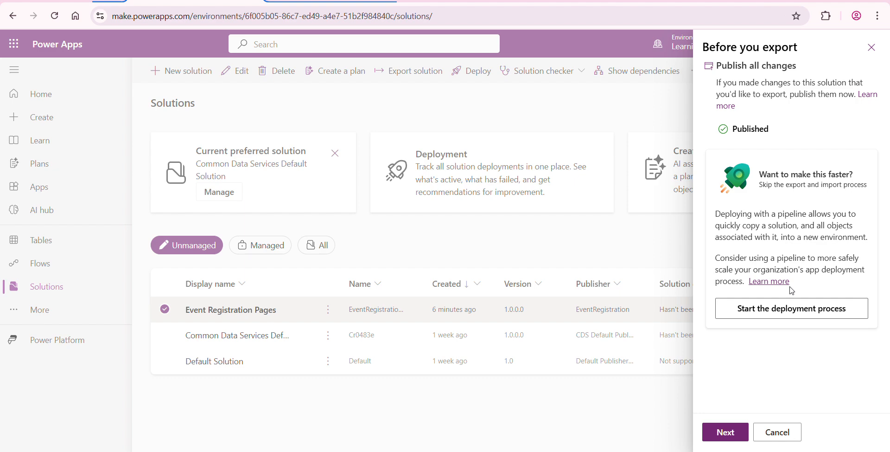
click(725, 436)
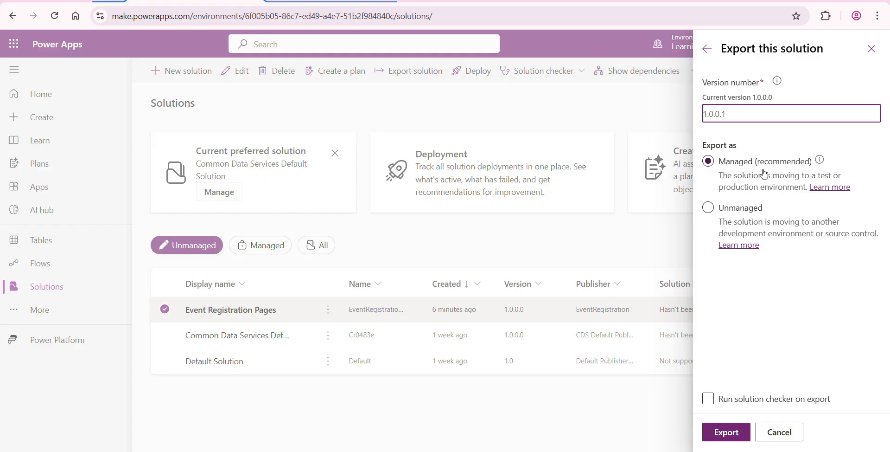
click(726, 439)
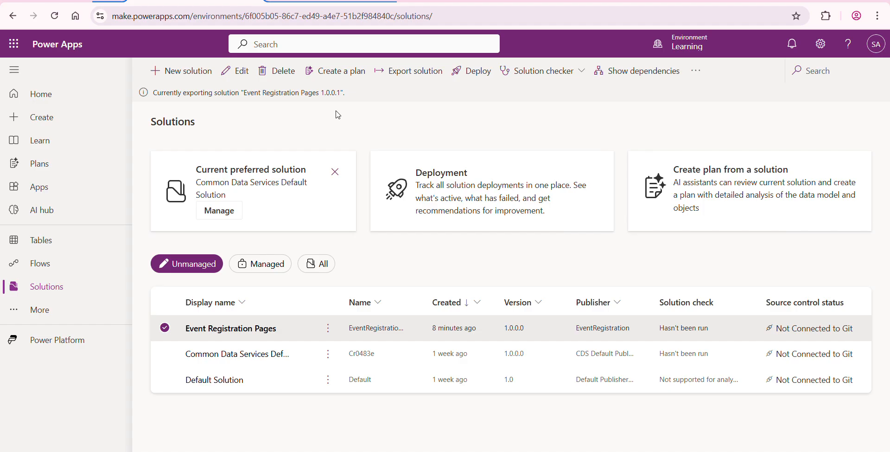
- Switch to Power Pages, change the environment to CoE Production and display its inactive sites
click(289, 1)
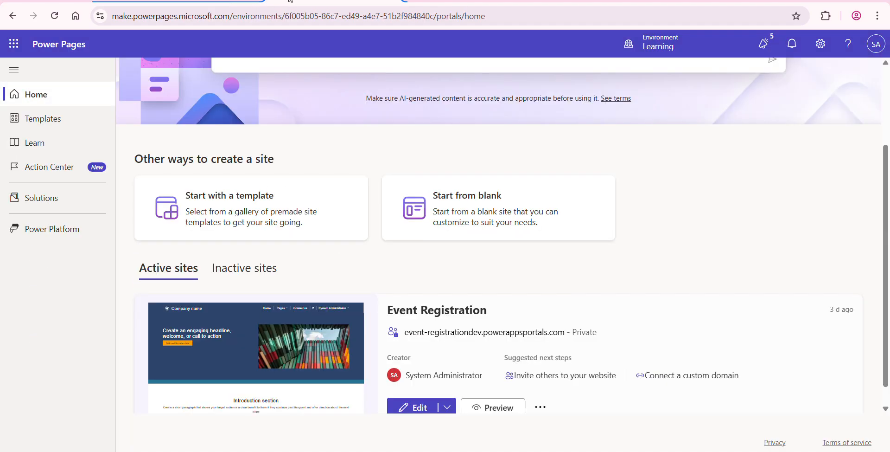
click(657, 48)
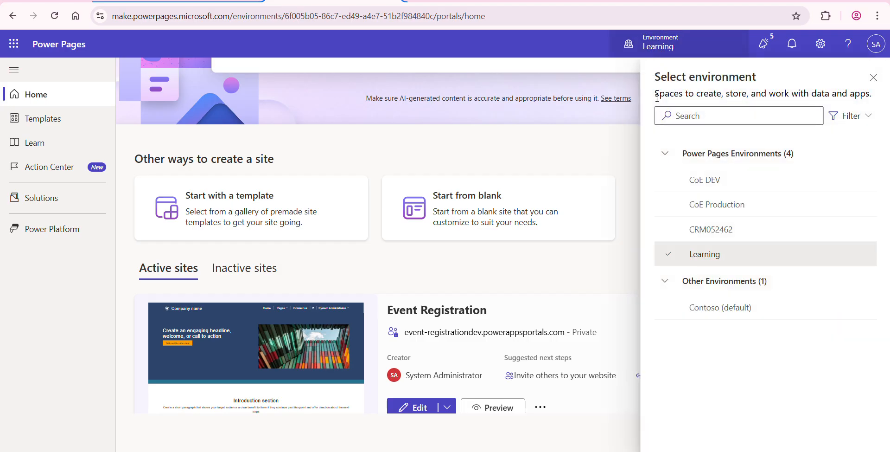
click(707, 203)
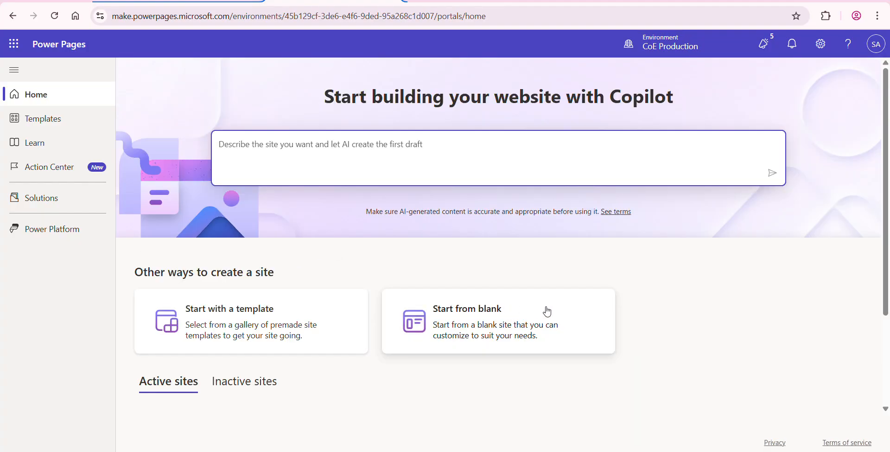
click(886, 350)
click(248, 253)
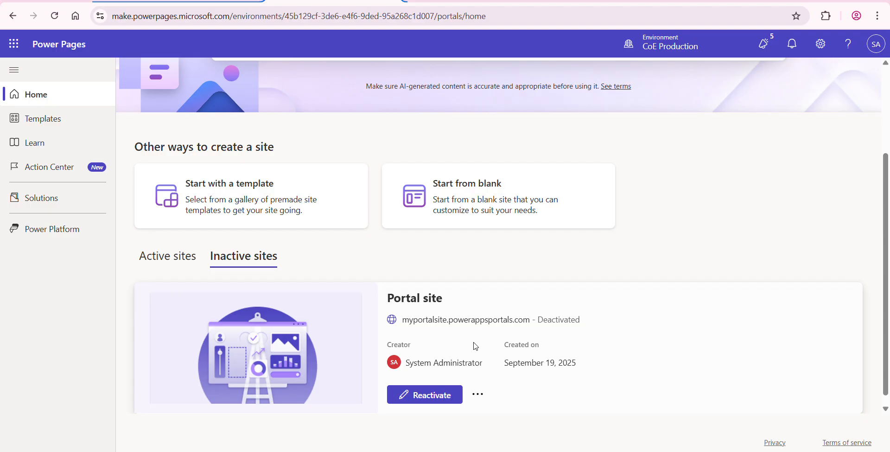
- Try to delete the website record of the inactive Portal site in Portal Management
click(478, 394)
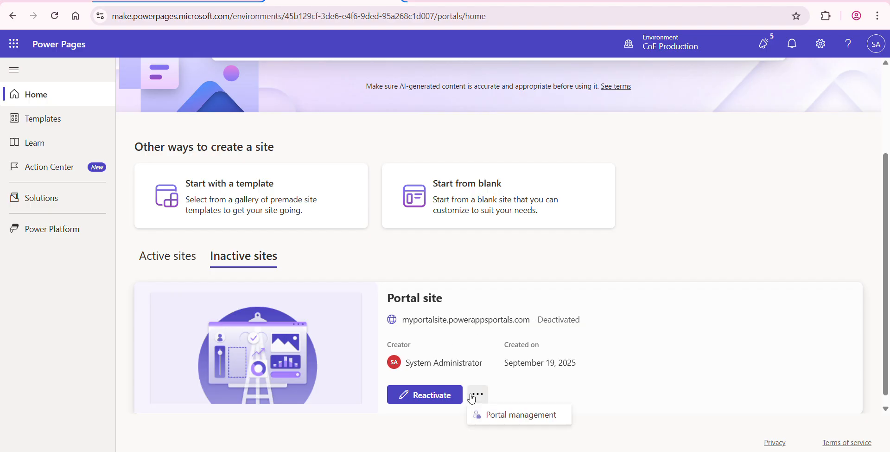
click(506, 418)
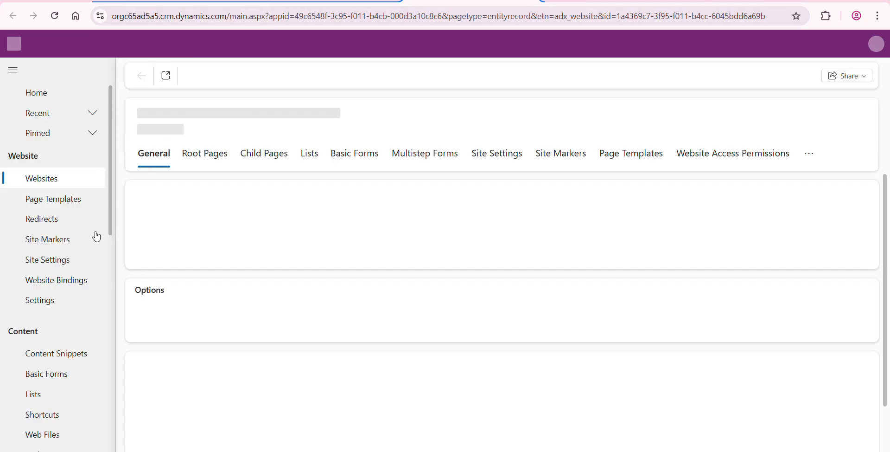
click(50, 179)
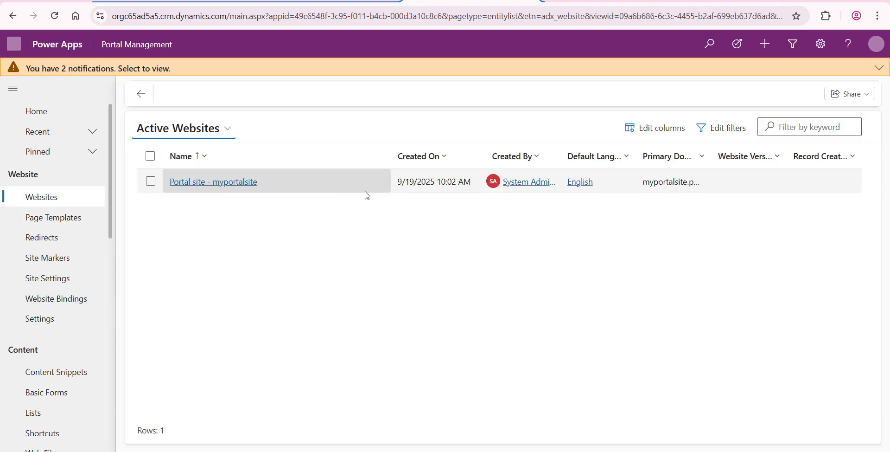
click(151, 180)
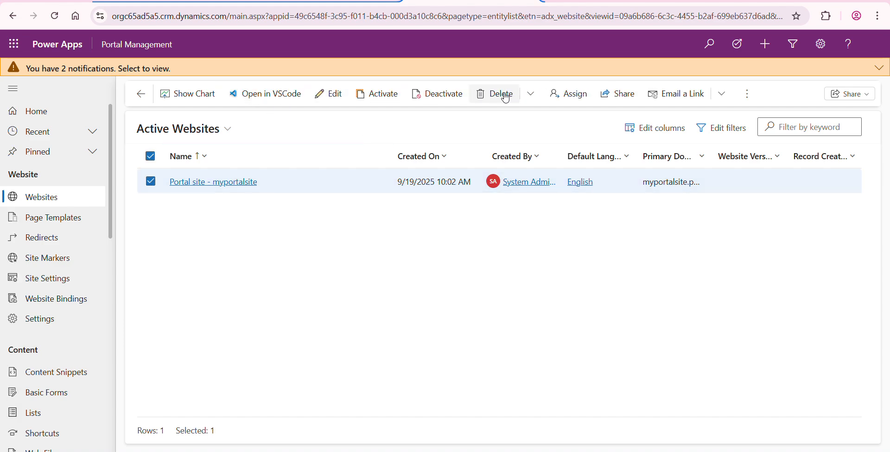
key(Delete)
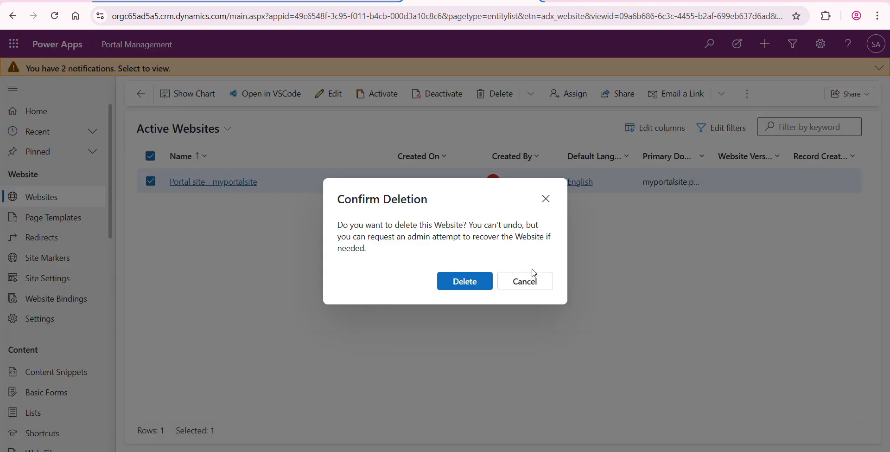
click(468, 281)
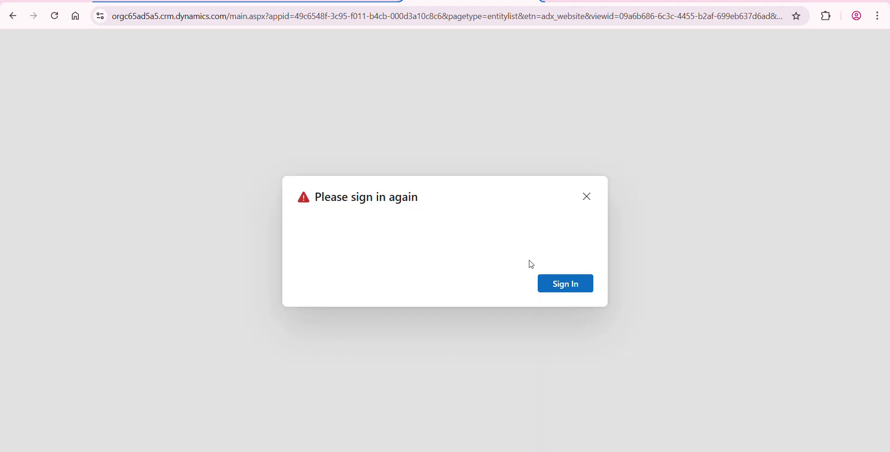
click(559, 285)
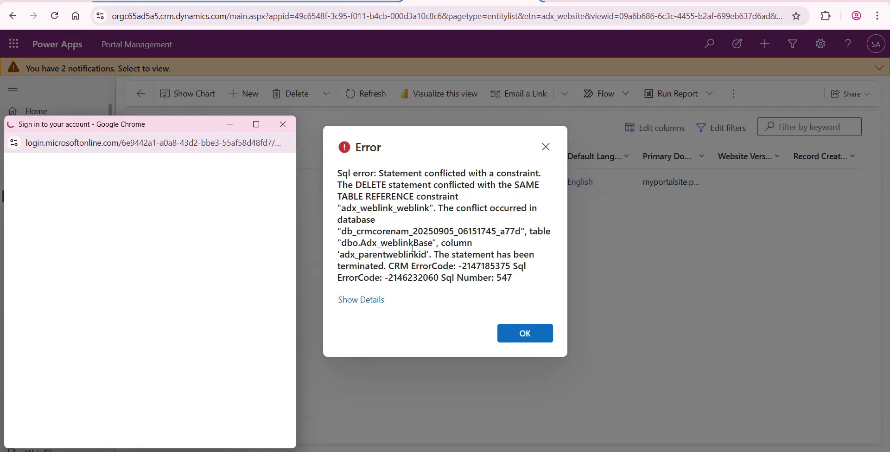
click(532, 342)
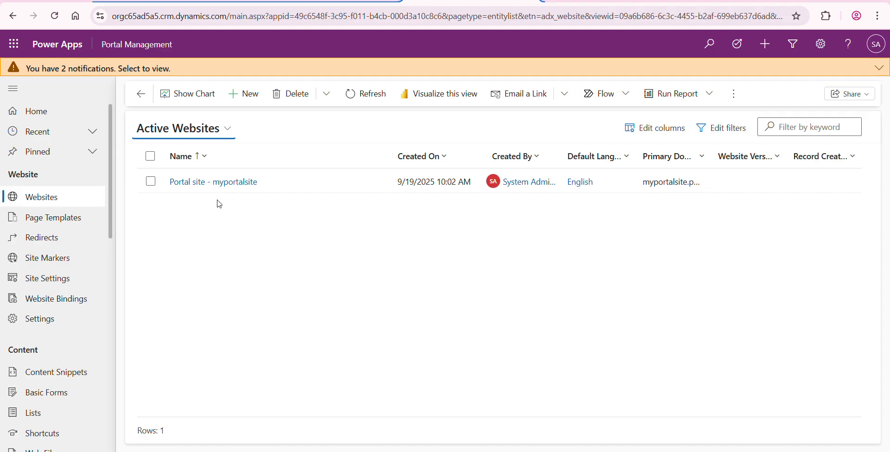
- Retry deleting the Portal site - myportalsite record from the active websites
click(150, 181)
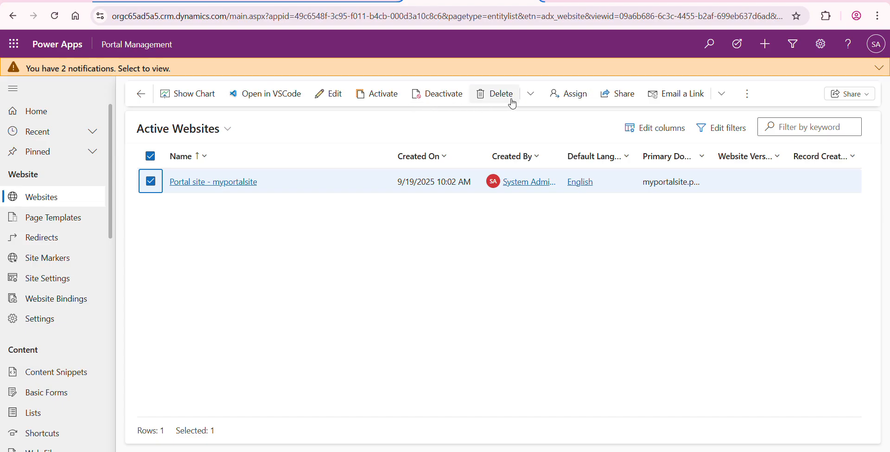
click(529, 101)
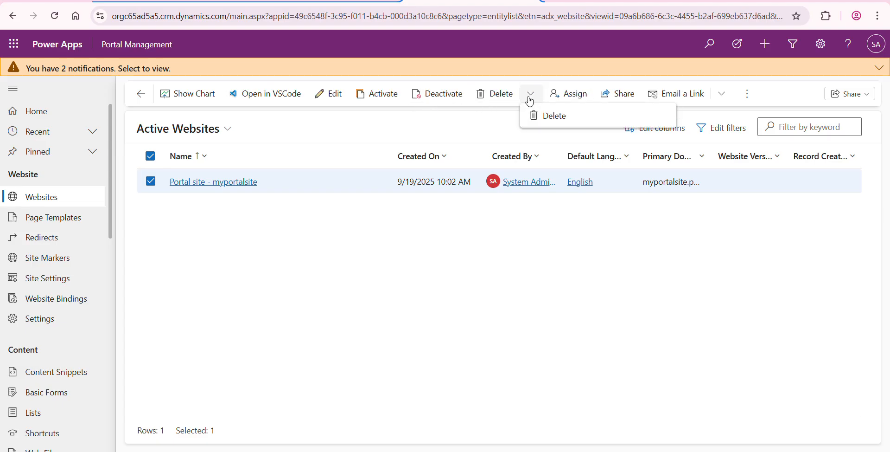
click(535, 113)
click(485, 276)
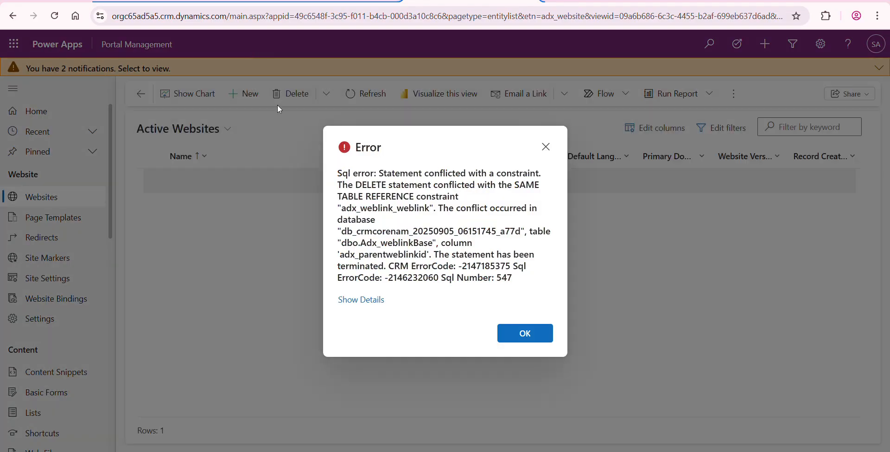
click(546, 147)
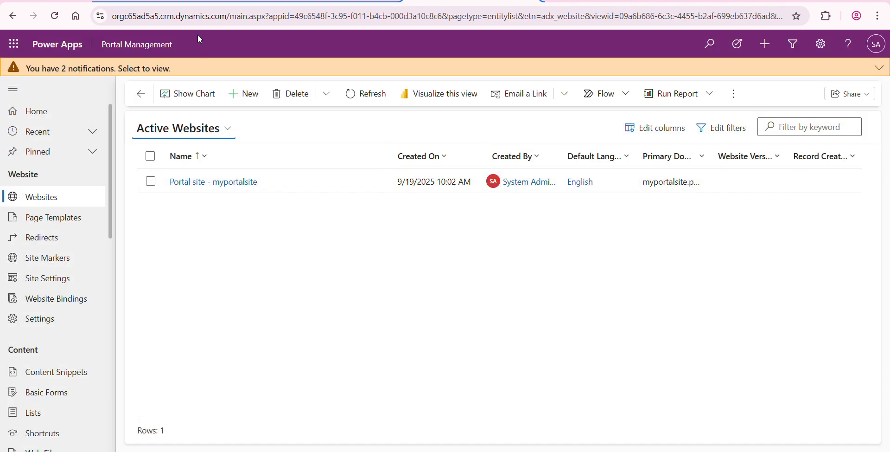
- Return to the solutions in Power Apps and download the exported managed Event Registration Pages 1.0.0.1 package
click(203, 1)
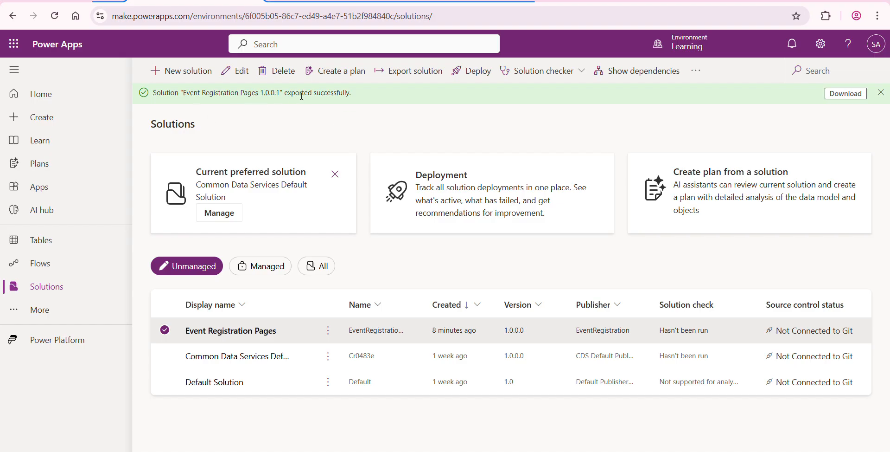
click(843, 95)
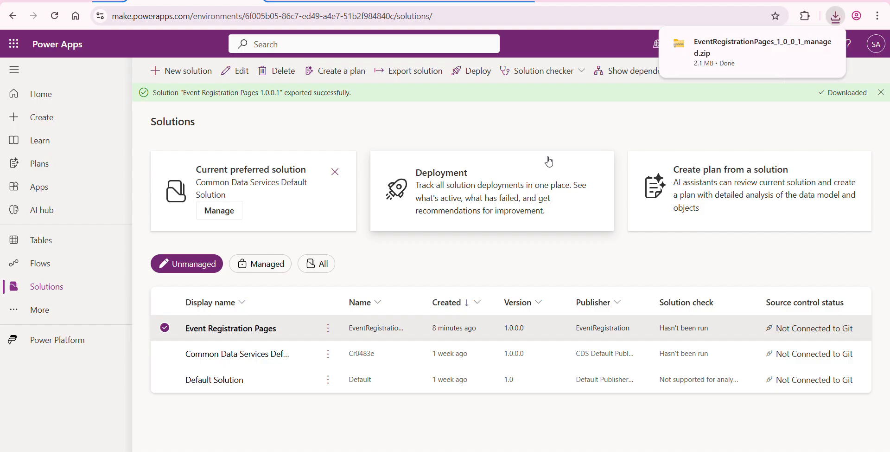
mouse_move(734, 59)
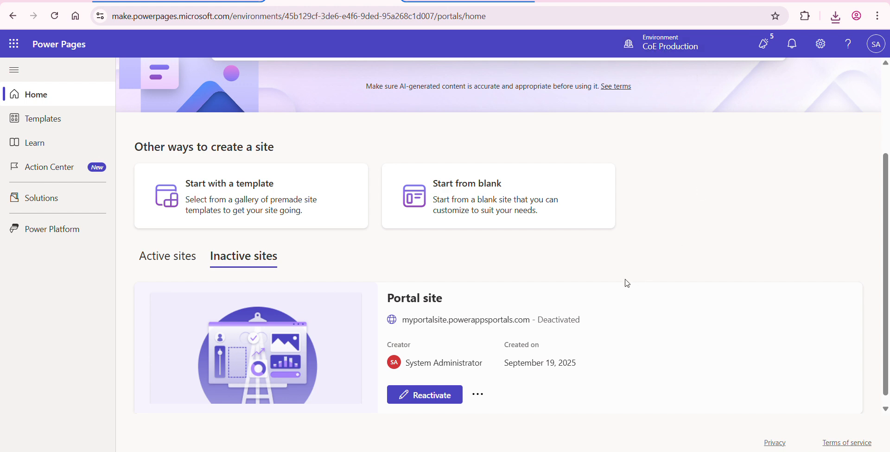
- Switch to Power Apps, change the environment to CoE Production and dismiss the export notification
scroll(695, 306, down, 1)
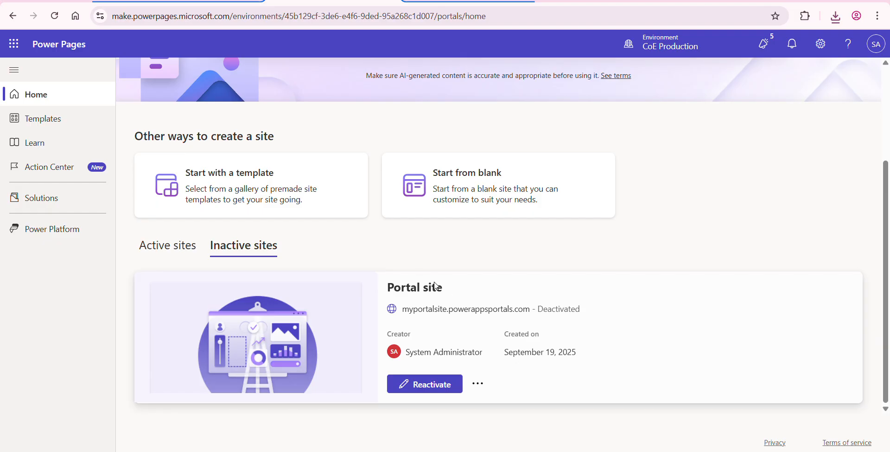
click(196, 1)
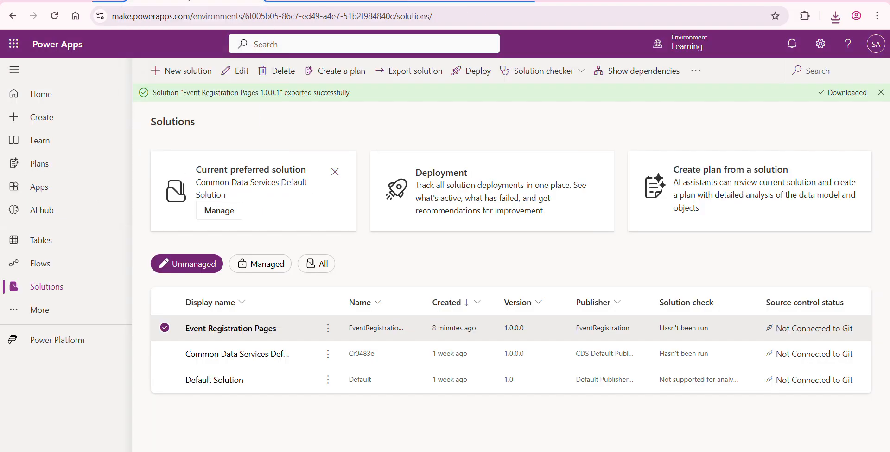
click(684, 47)
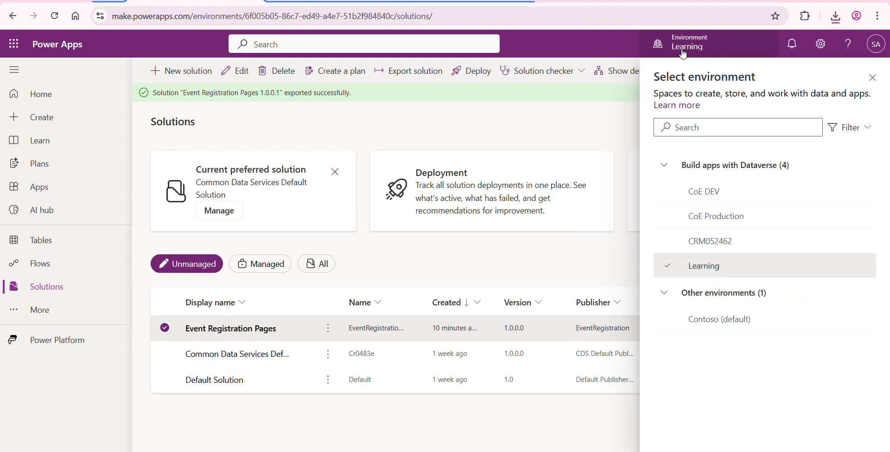
click(714, 221)
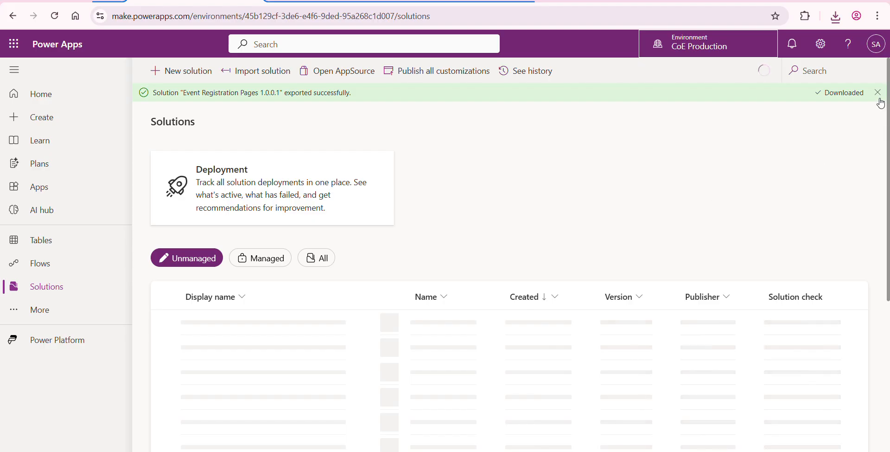
click(878, 93)
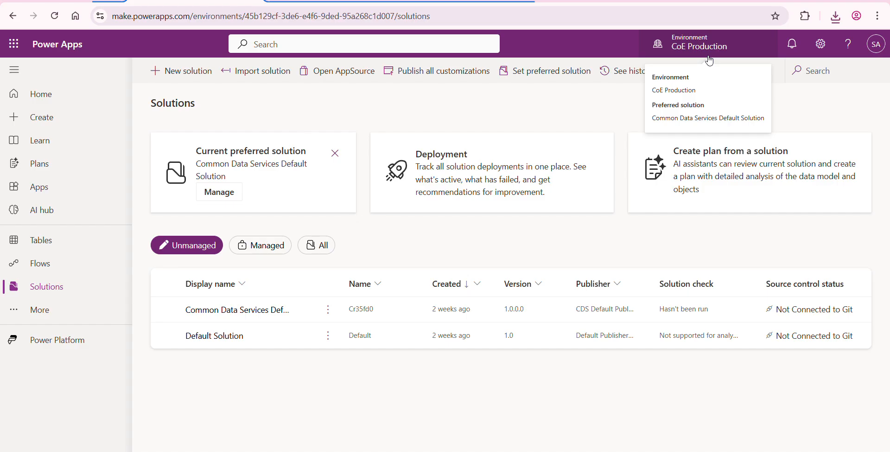
- Import the solution file EventRegistrationPages_1_0_0_1_managed.zip into the CoE Production environment
click(246, 75)
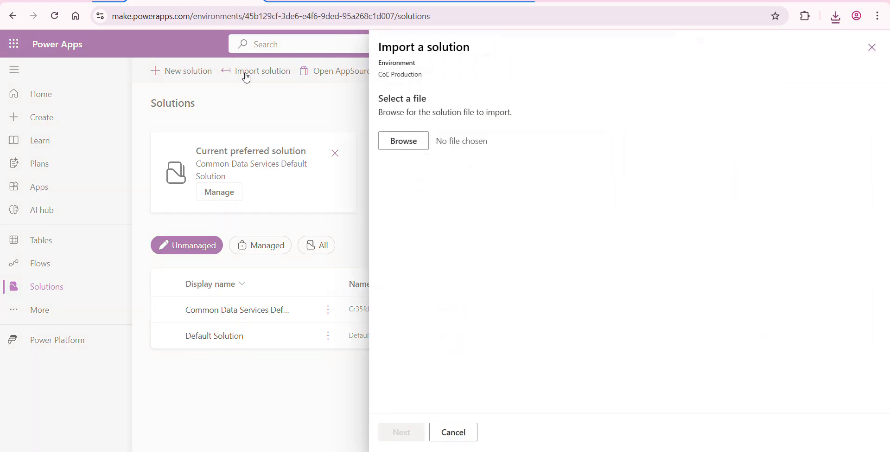
click(409, 151)
click(126, 97)
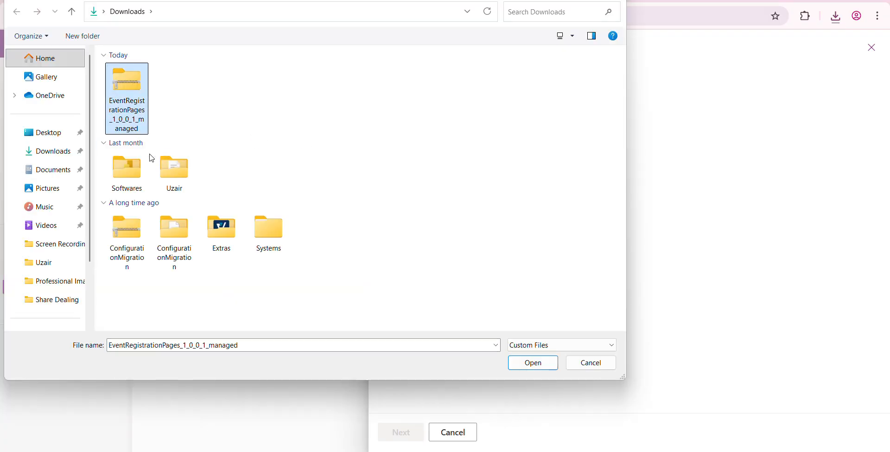
click(535, 363)
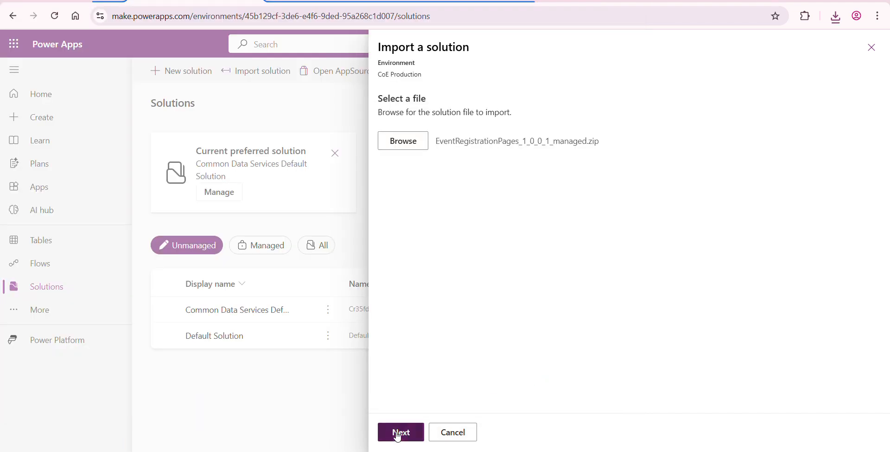
click(399, 432)
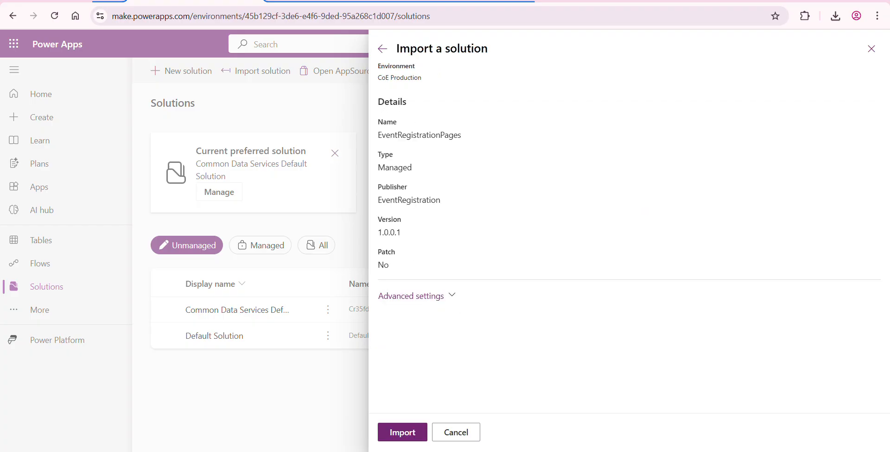
click(409, 438)
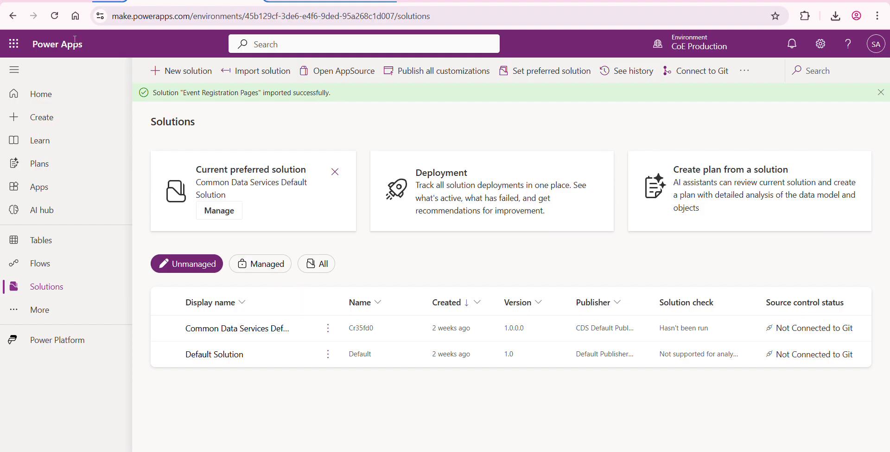
- List the managed solutions and open Event Registration Pages to examine its imported objects
click(271, 265)
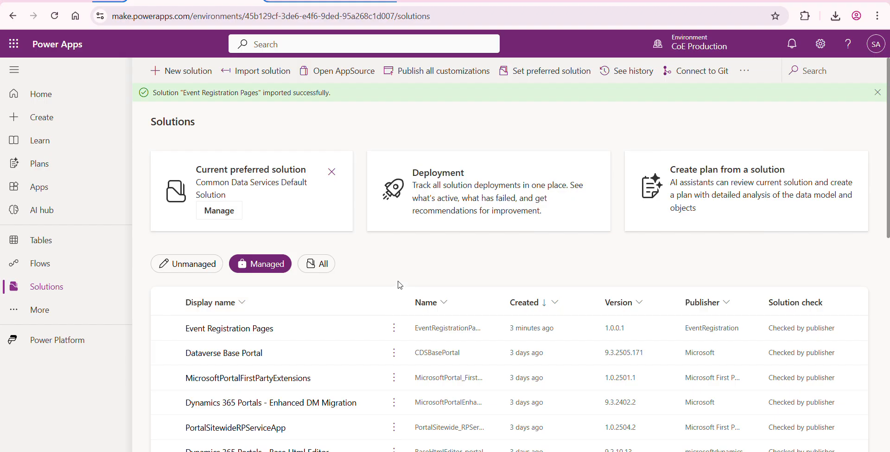
click(165, 328)
click(243, 329)
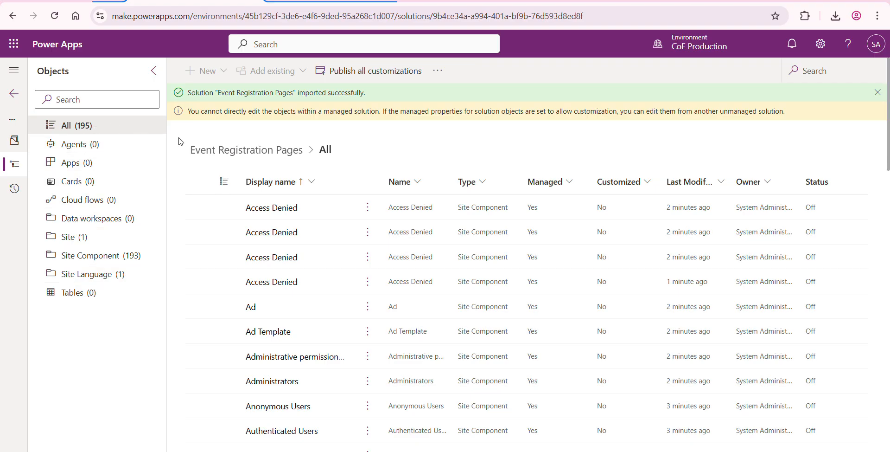
mouse_move(670, 60)
- Switch to Power Pages, refresh the inactive sites and reactivate Event Registration - event-registrationdev with the suggested web address site-9drdz
click(331, 1)
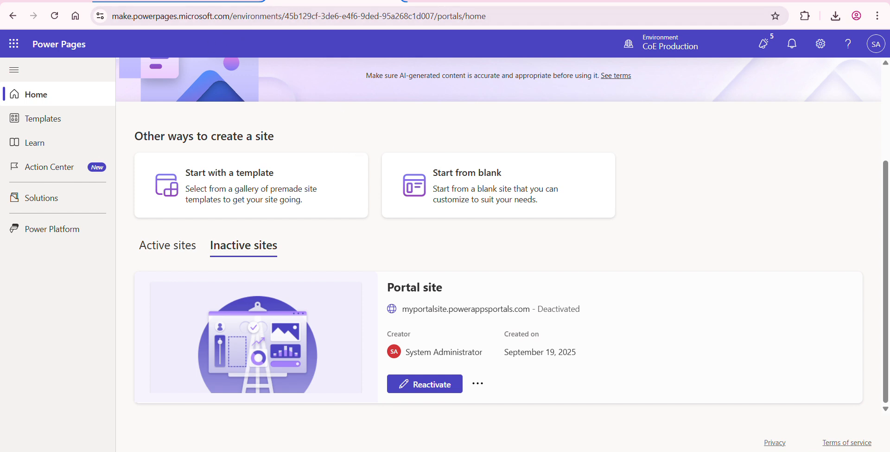
click(54, 16)
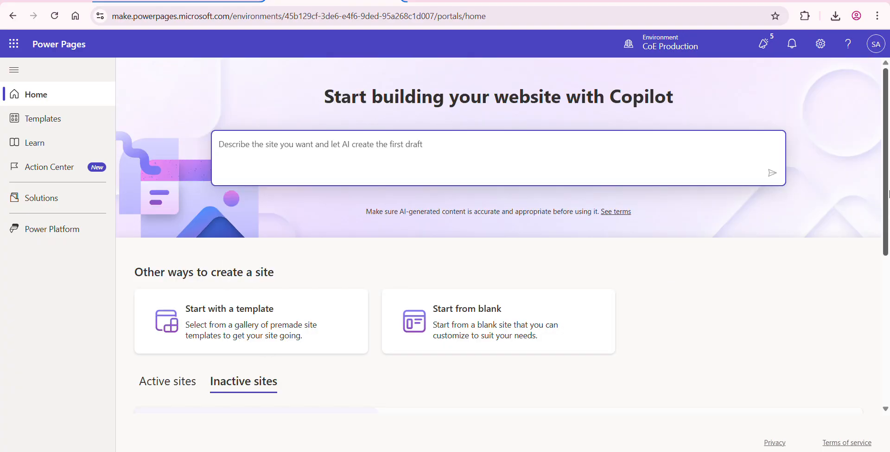
scroll(887, 253, down, 3)
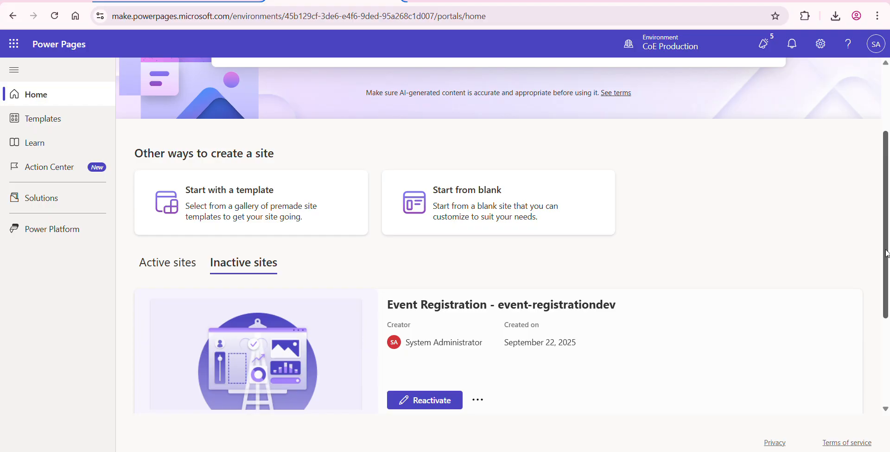
drag(887, 253, 887, 309)
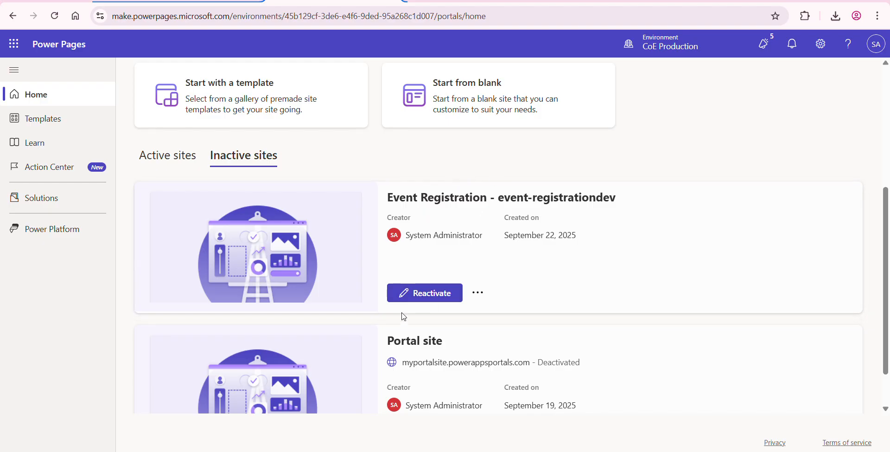
click(427, 295)
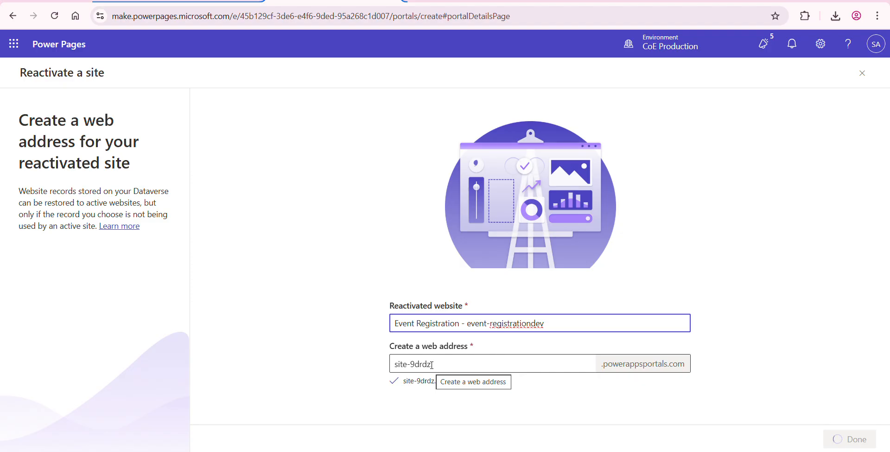
click(479, 363)
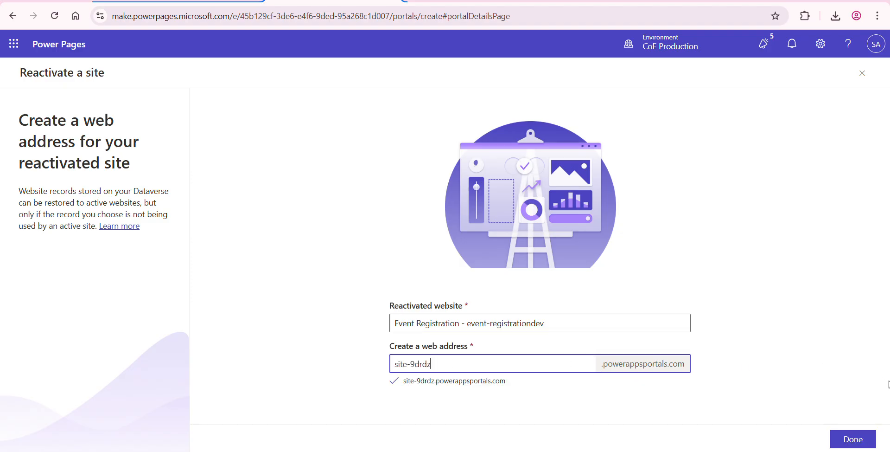
click(852, 445)
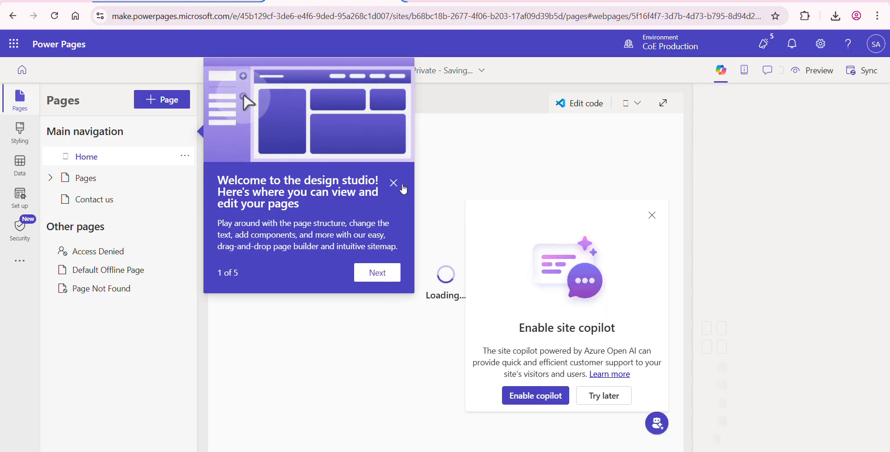
- Dismiss the design studio tour and site copilot offer, and try to preview the reactivated site at desktop size
click(394, 183)
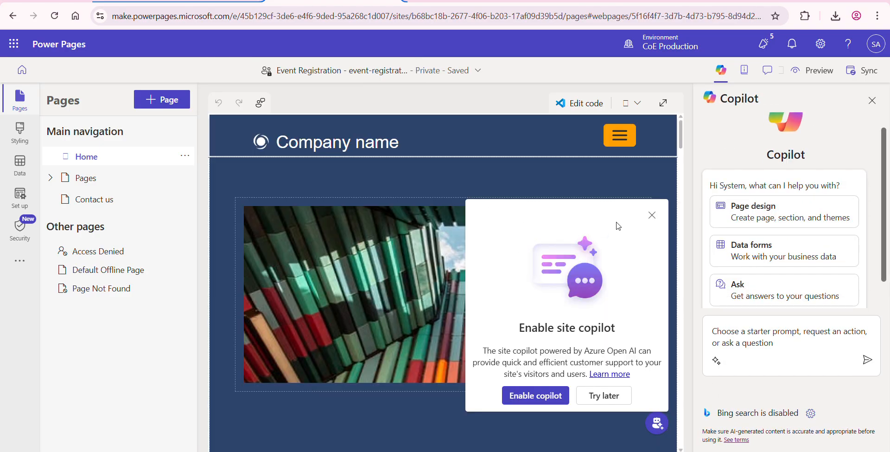
click(652, 215)
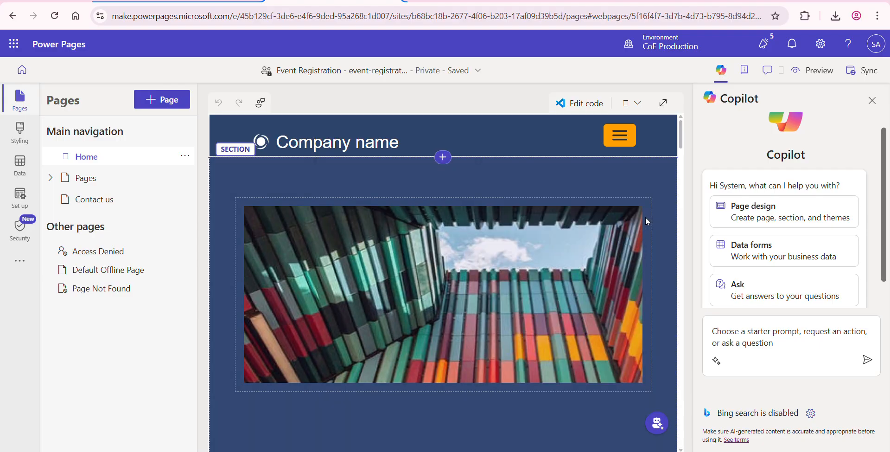
click(813, 70)
click(773, 101)
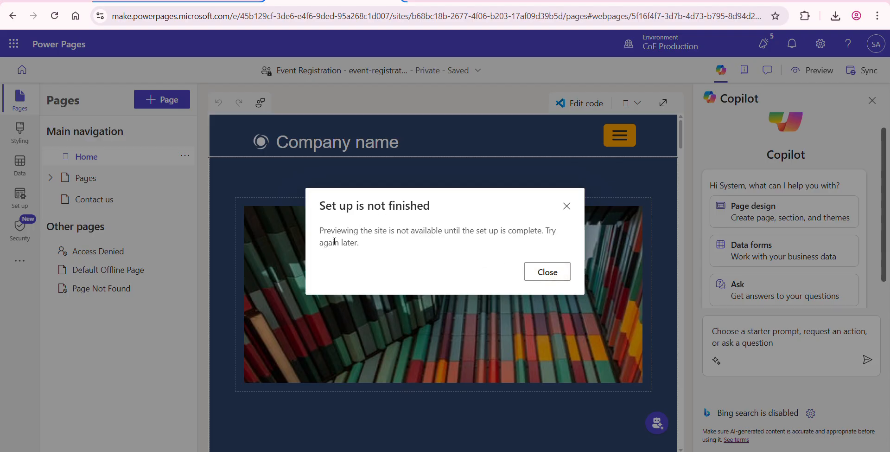
click(541, 271)
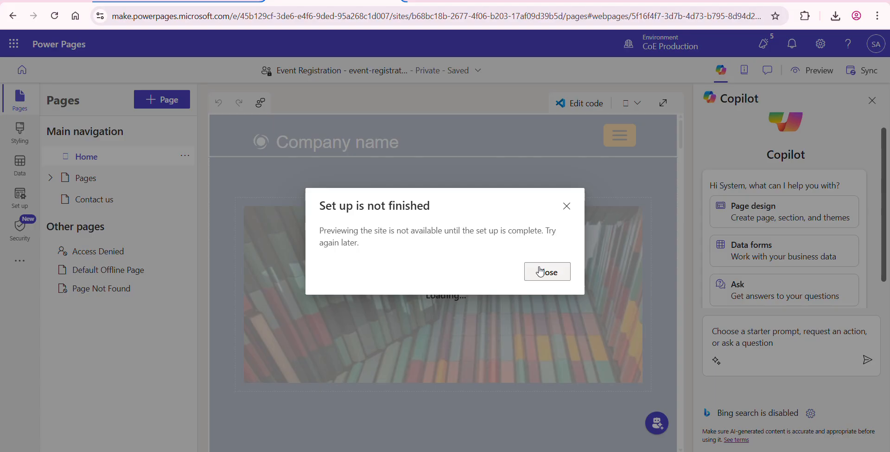
click(541, 272)
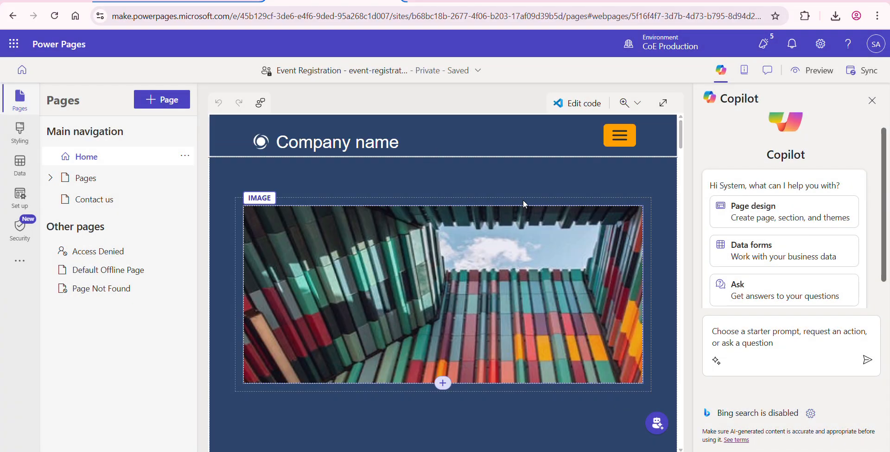
- Preview the Event Registration site at desktop size and check the page at site-9drdz.powerappsportals.com
click(810, 72)
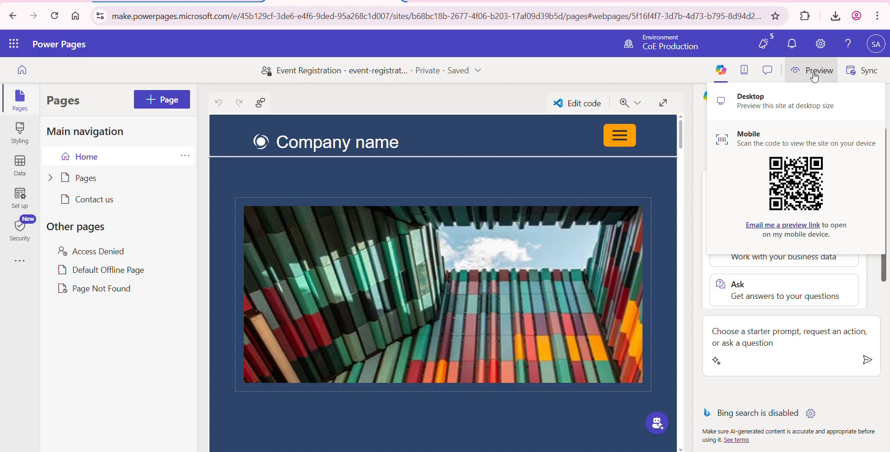
click(759, 108)
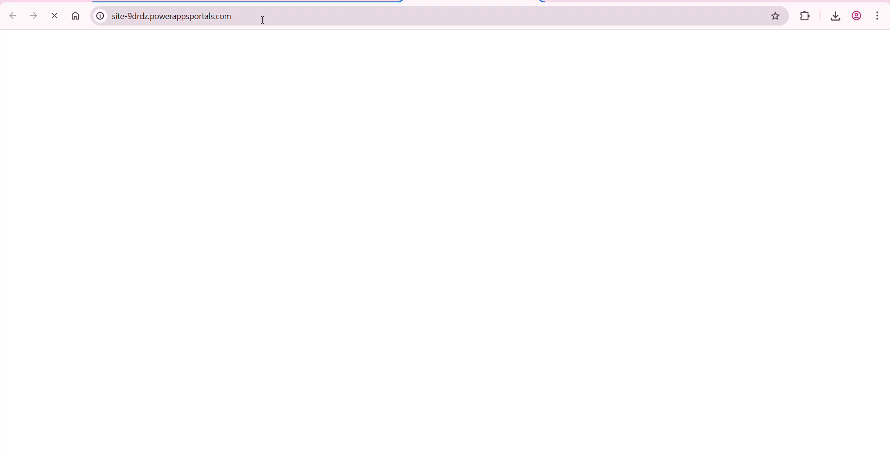
click(277, 15)
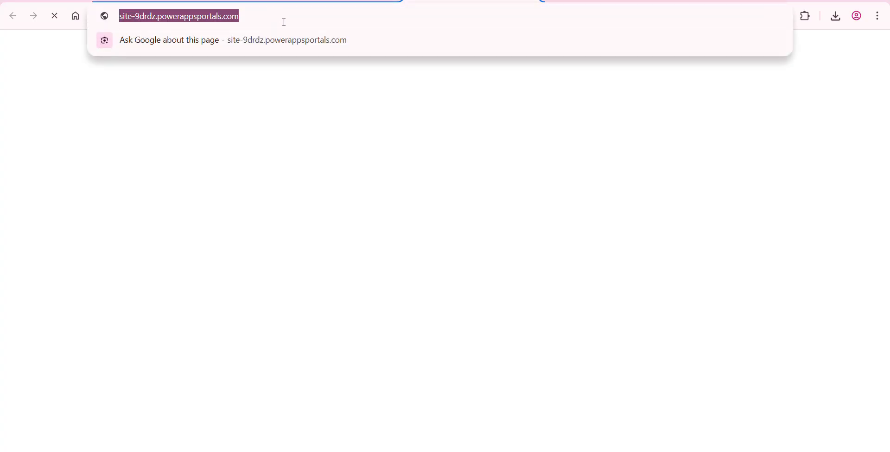
click(338, 101)
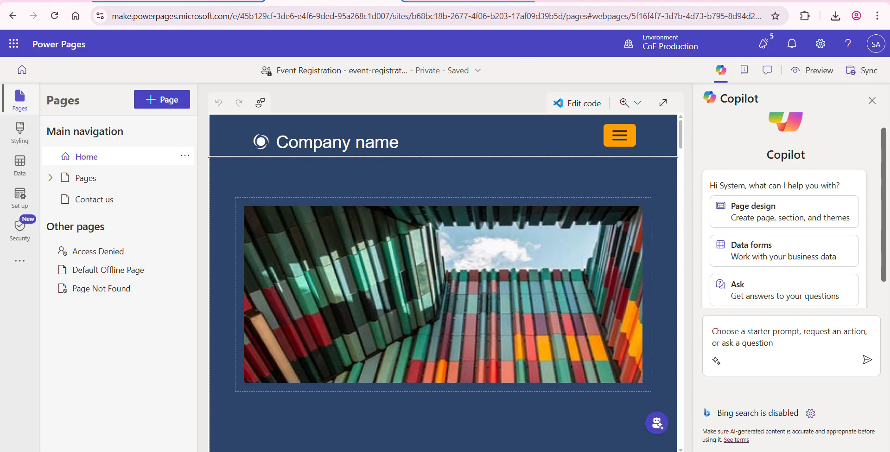
click(469, 1)
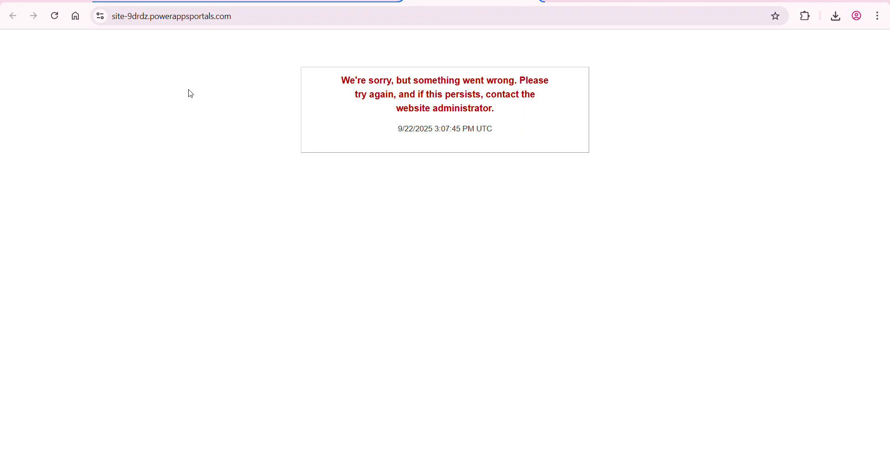
- Return to the design studio, retry the desktop preview of the site and close the preview page
click(315, 1)
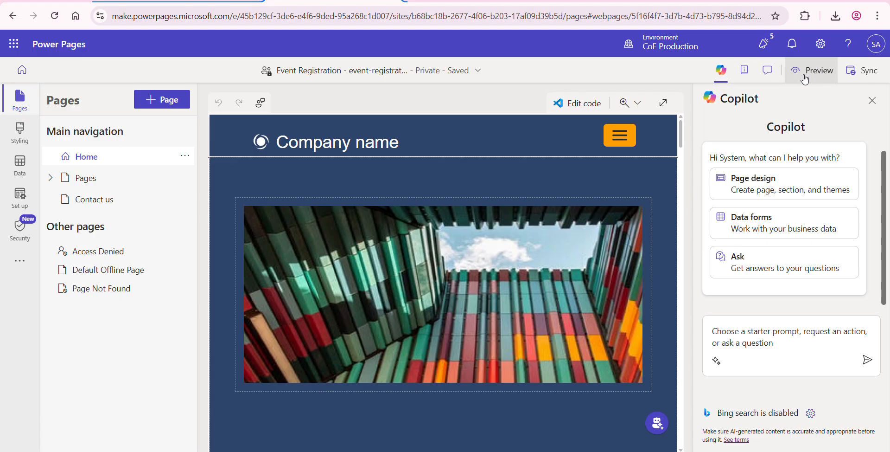
click(819, 72)
click(746, 106)
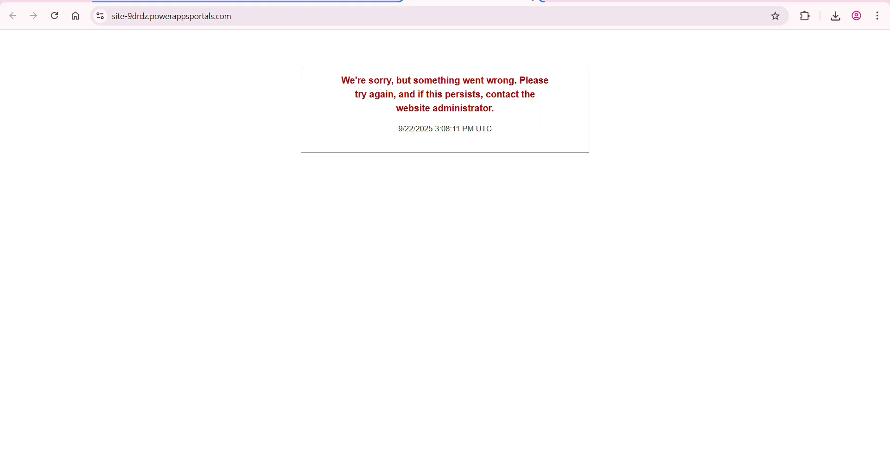
click(533, 1)
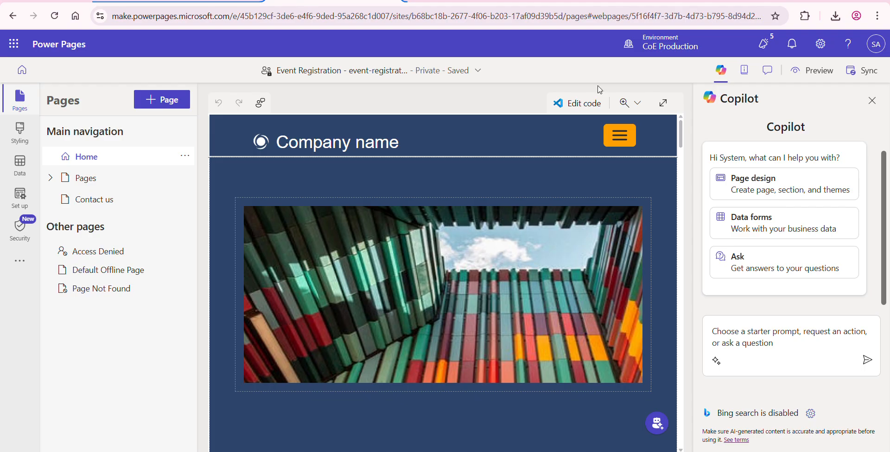
- Open the site visibility settings, retry the desktop preview of Event Registration and close the preview page
click(450, 70)
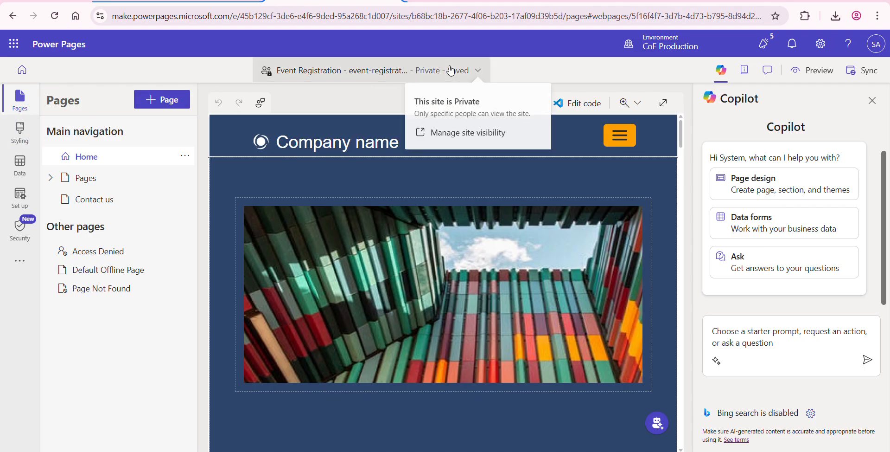
click(461, 139)
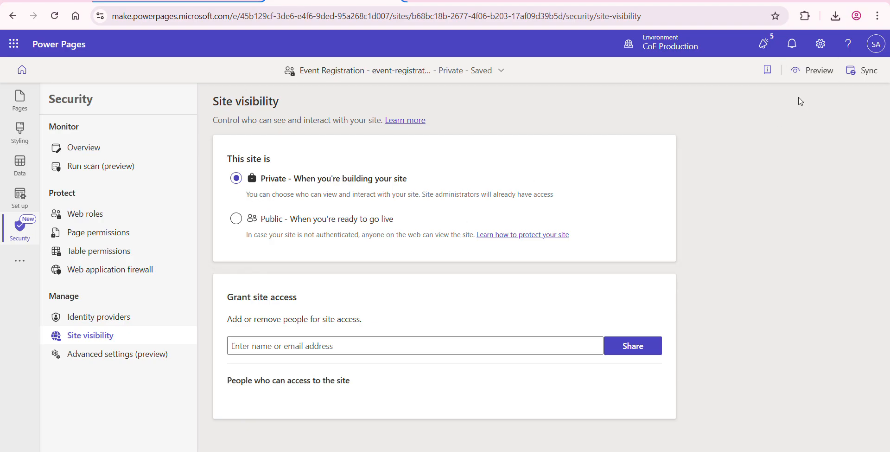
click(817, 71)
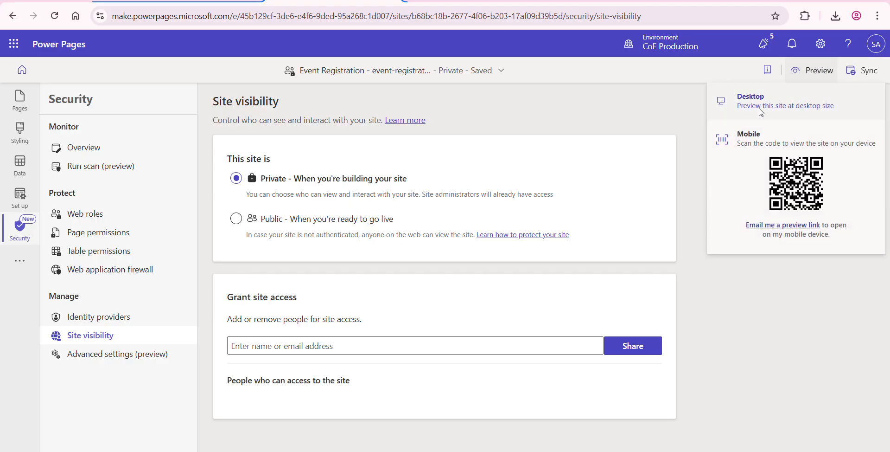
click(761, 109)
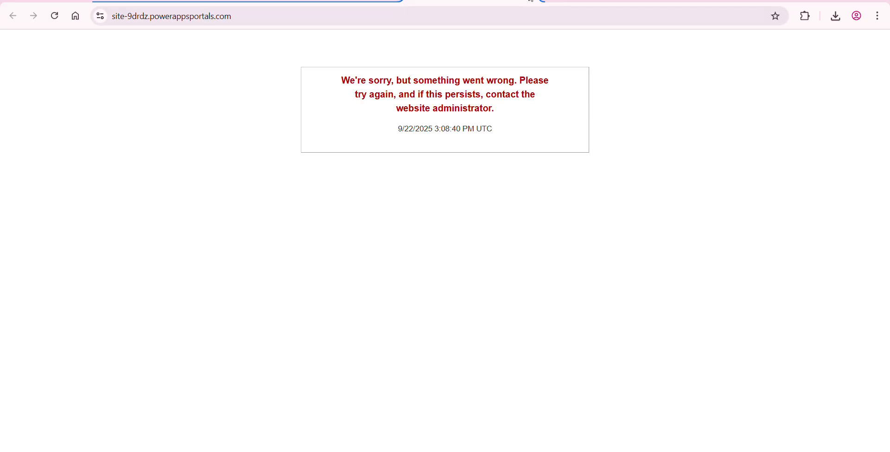
click(531, 1)
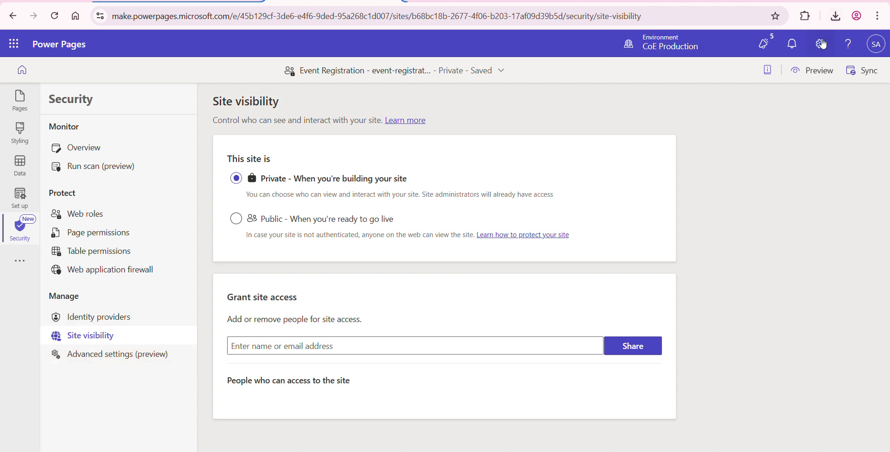
- Open the Power Platform admin center from the Power Pages settings and start signing in
click(821, 43)
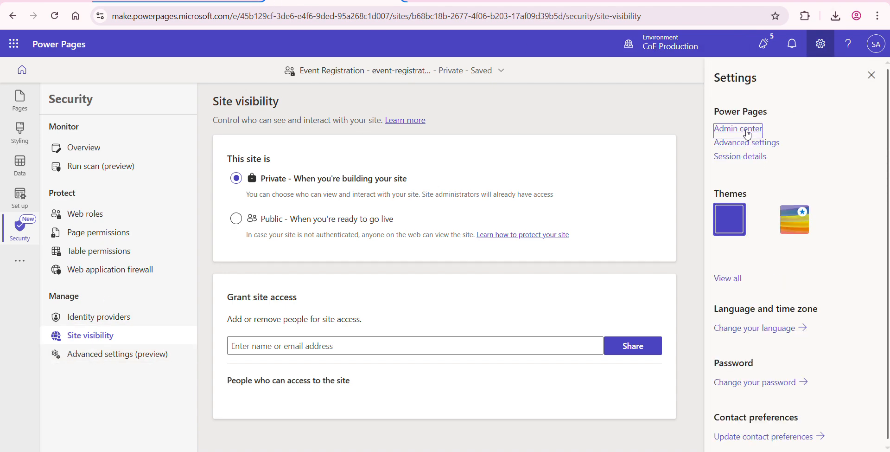
click(749, 134)
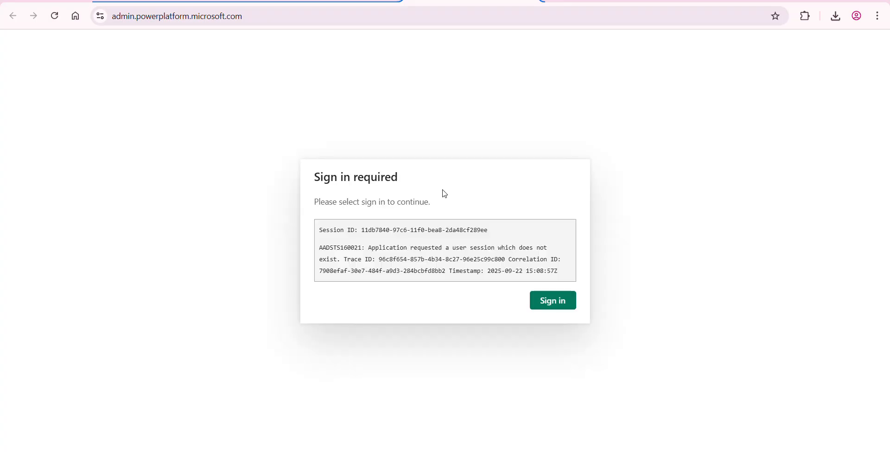
click(559, 300)
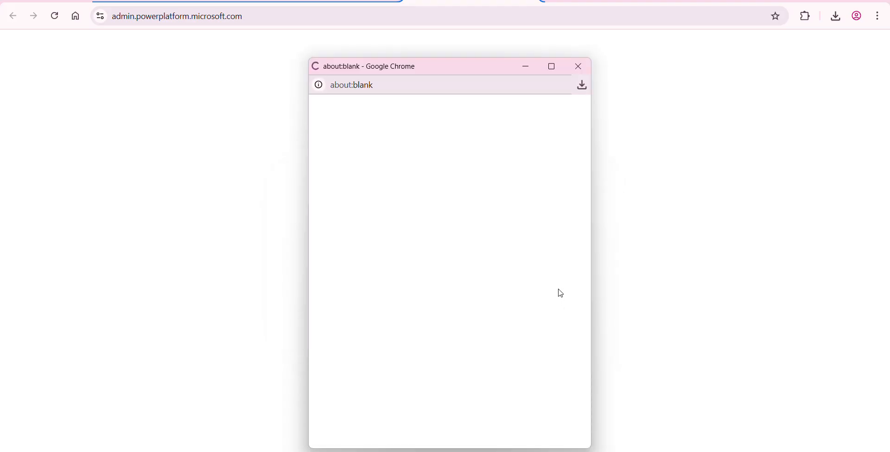
click(410, 194)
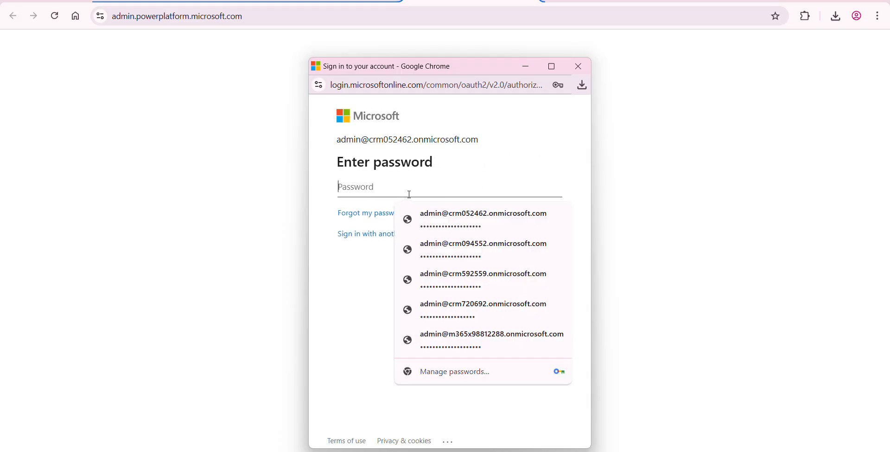
click(476, 222)
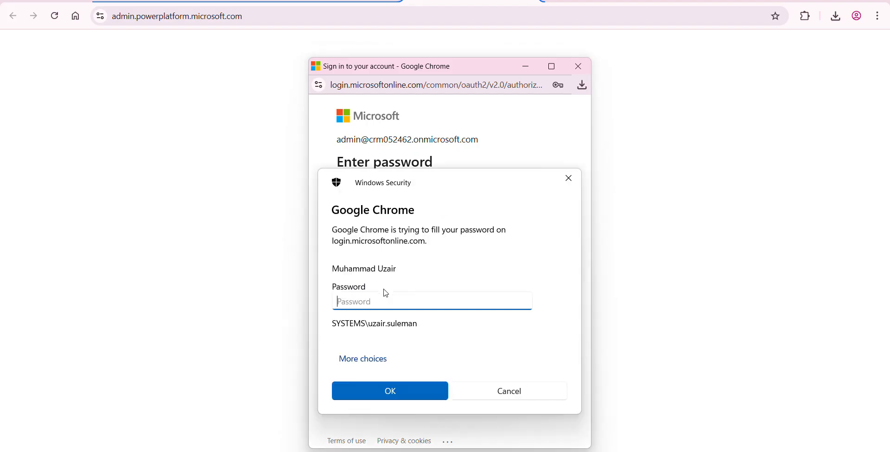
click(569, 179)
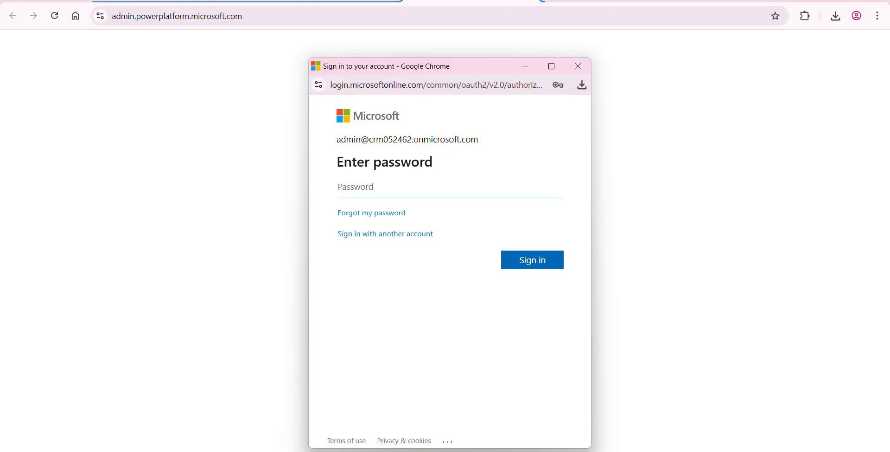
- Enter the account password, sign in to the admin center and stay signed in without showing the prompt again
key(alt+Tab)
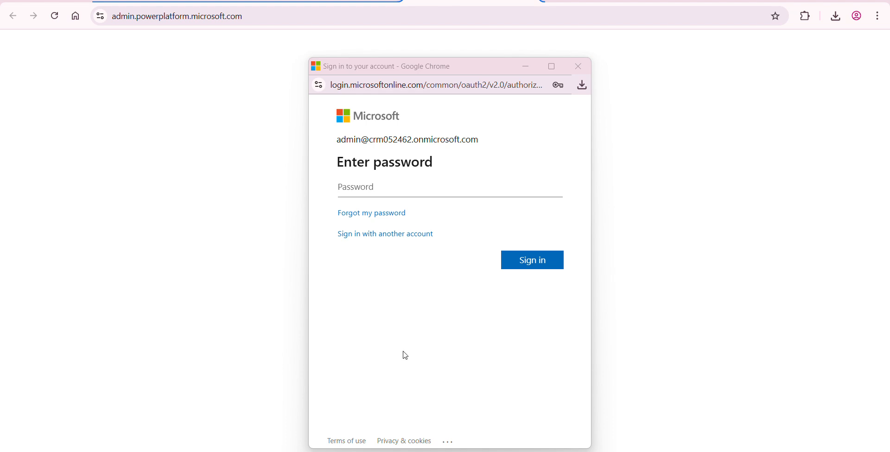
click(378, 189)
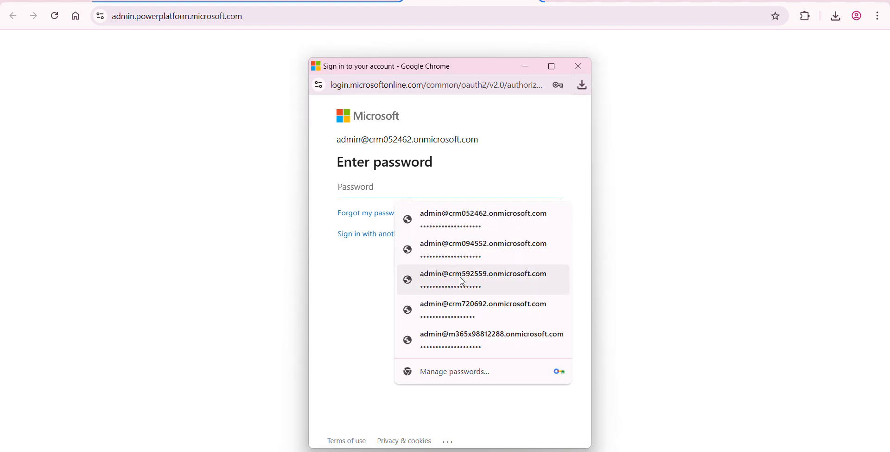
key(ctrl+v)
click(353, 371)
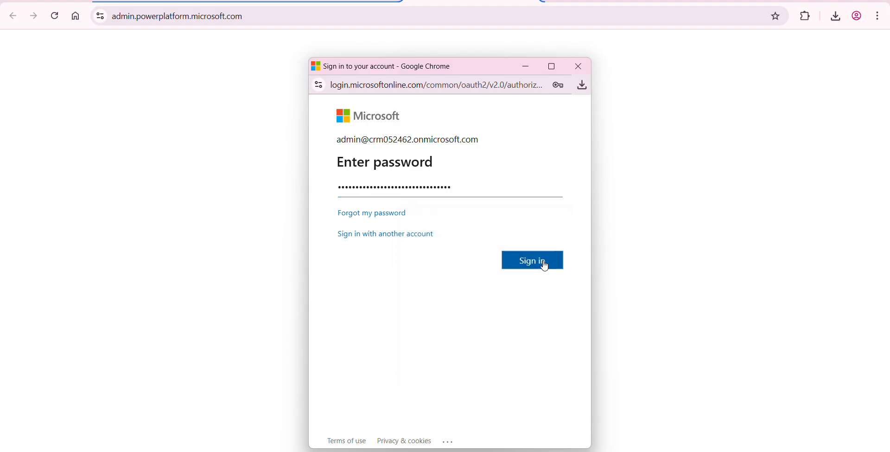
click(545, 266)
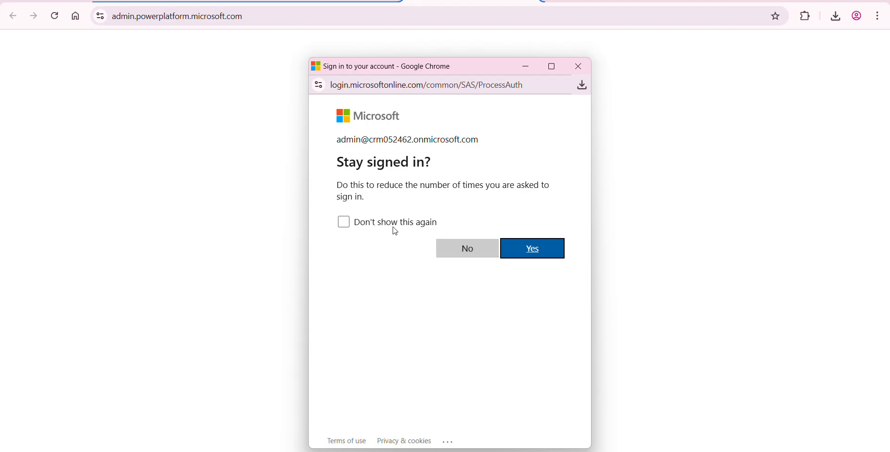
click(392, 226)
click(527, 256)
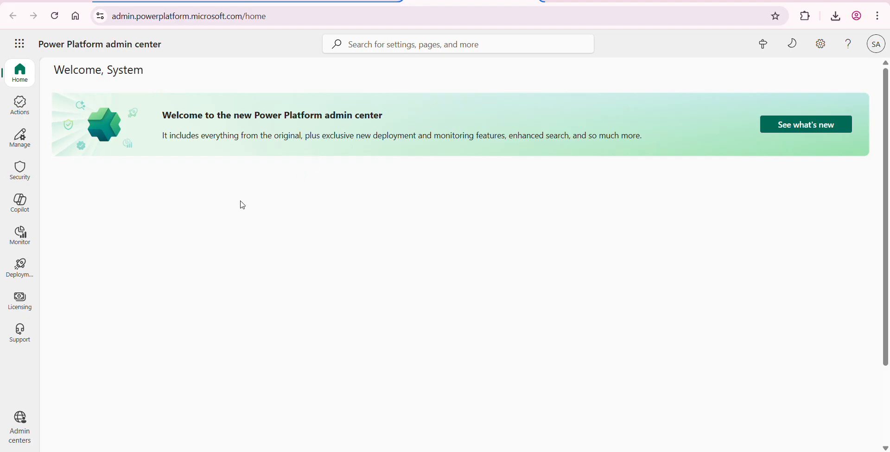
- Open the details of Event Registration - event-registrationdev from the Power Pages sites of the CoE Production environment
click(23, 137)
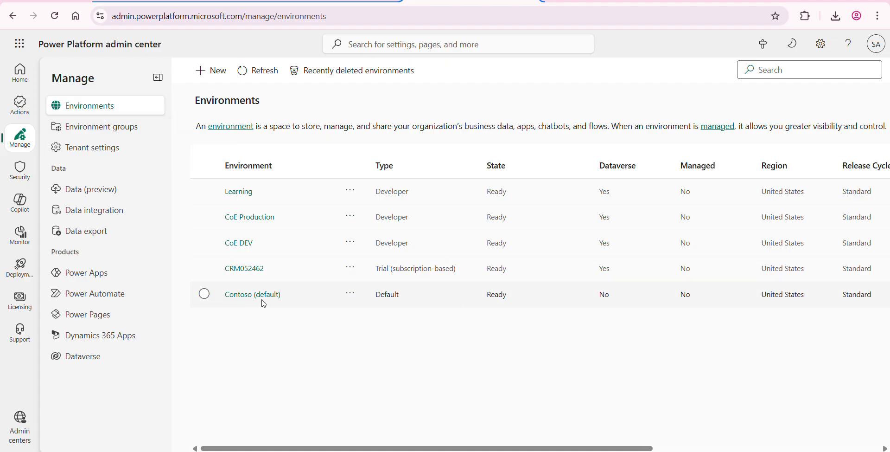
click(249, 218)
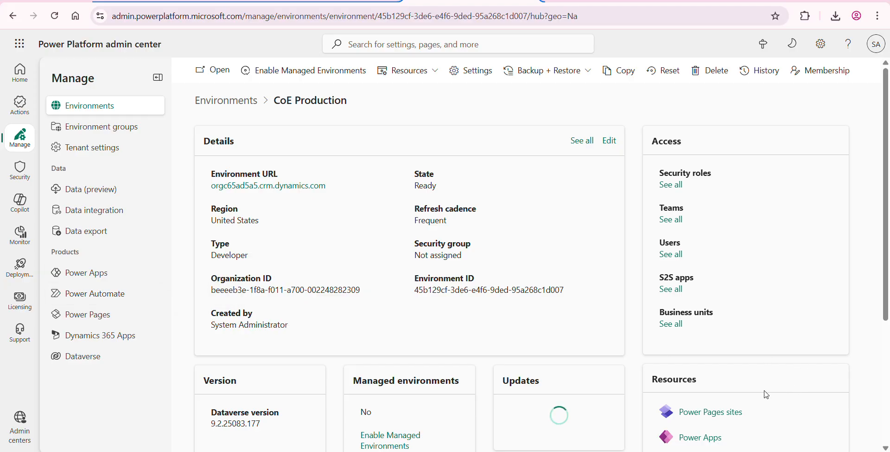
scroll(788, 260, down, 3)
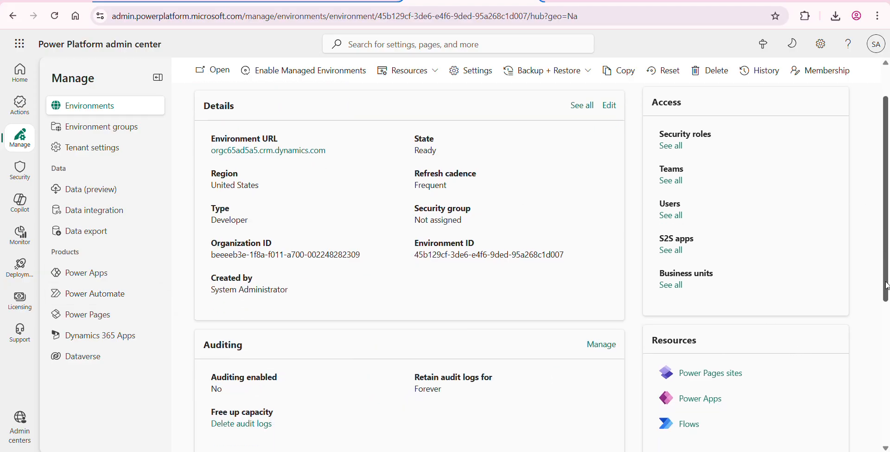
click(716, 298)
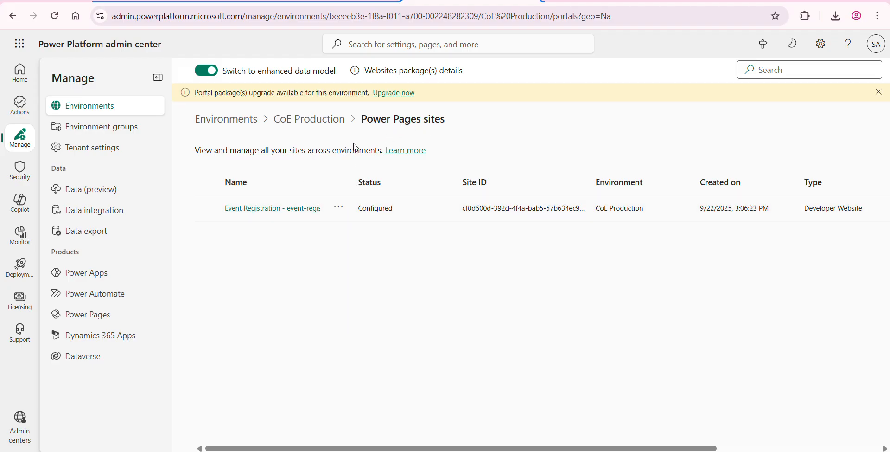
click(309, 210)
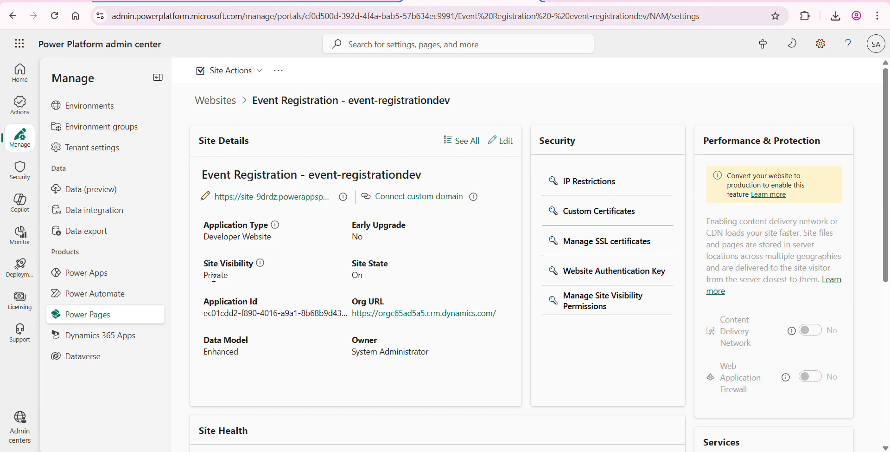
- Open the site's web address from its details and accept the requested permissions with consent on behalf of the organization
scroll(227, 350, down, 1)
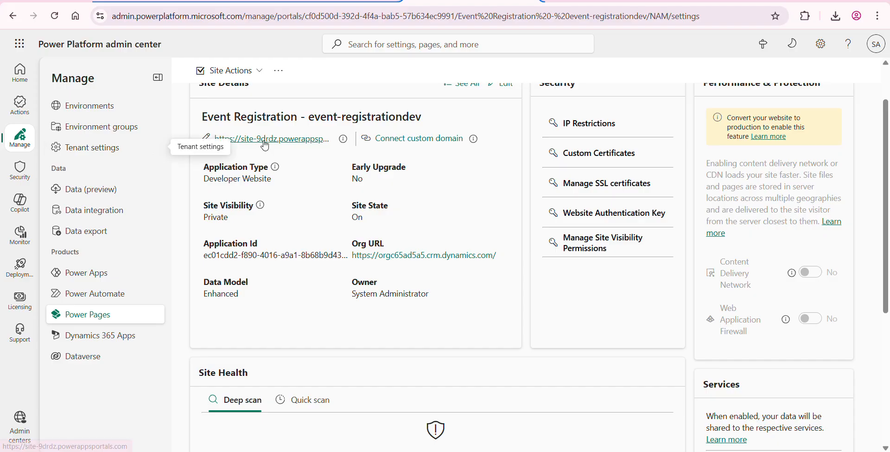
scroll(264, 141, down, 1)
scroll(308, 134, up, 1)
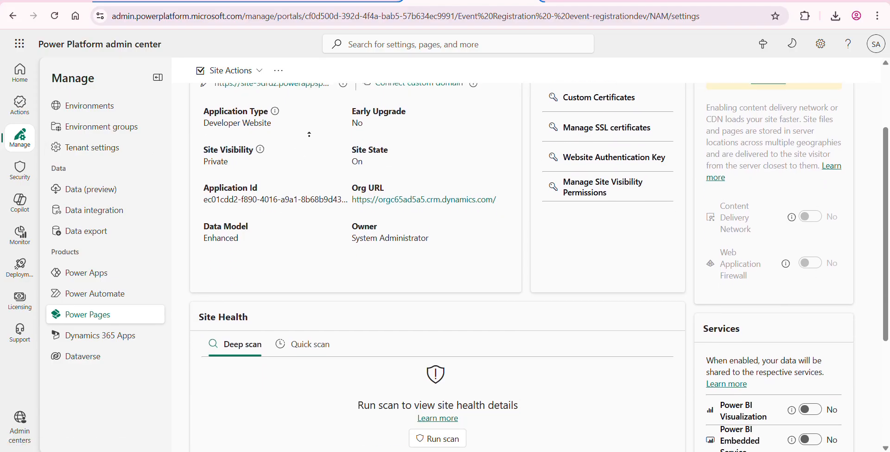
click(299, 97)
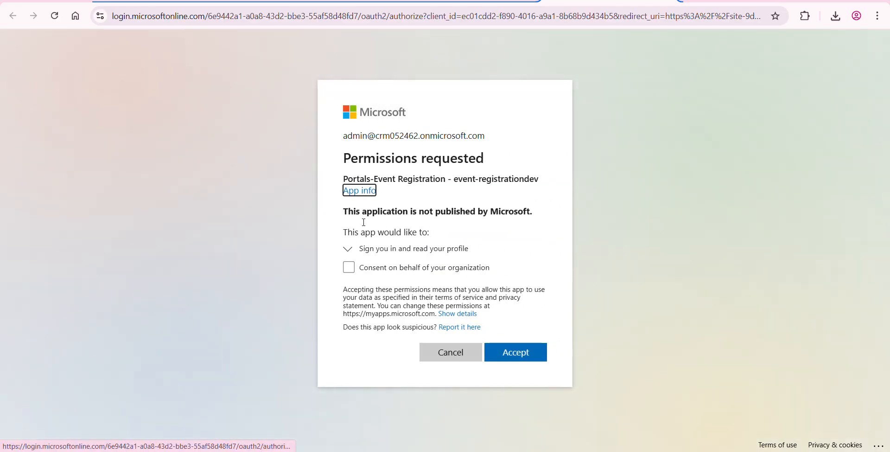
click(349, 268)
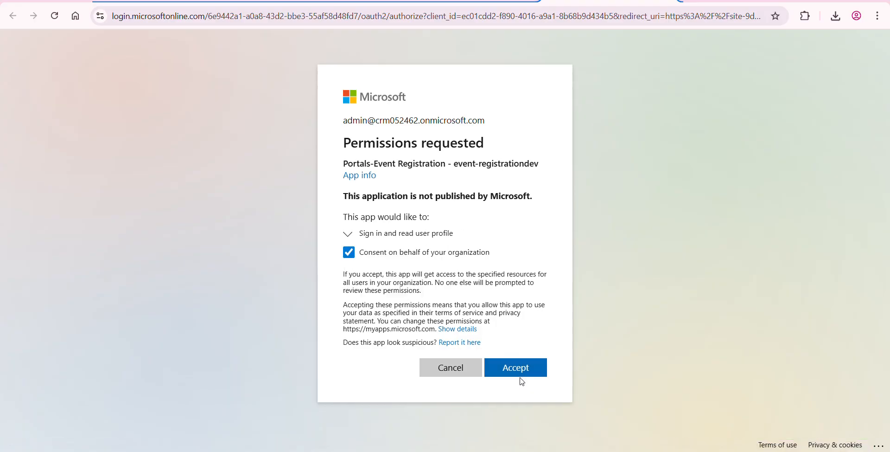
click(516, 369)
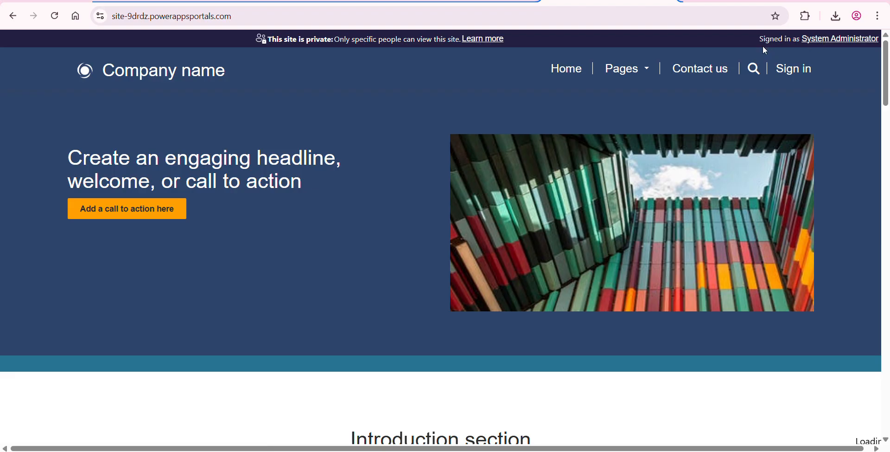
- Close the opened site page, return to the design studio, dismiss the settings and preview the site at desktop size
click(333, 1)
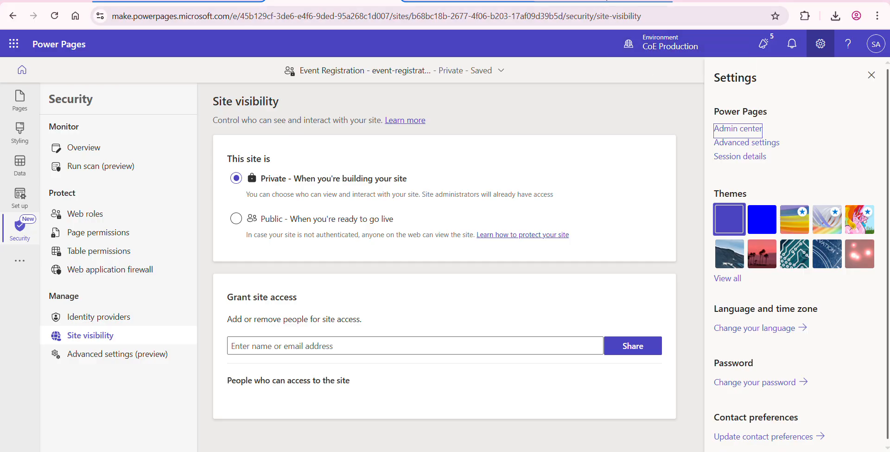
click(607, 1)
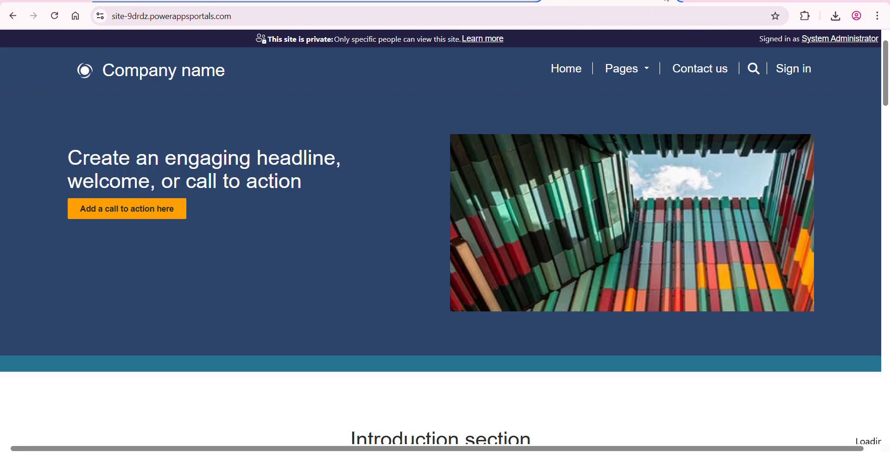
click(668, 0)
click(343, 1)
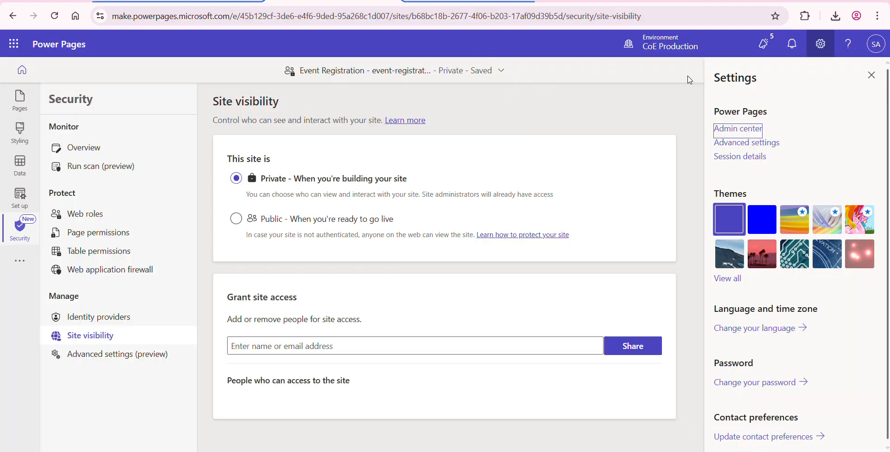
click(871, 74)
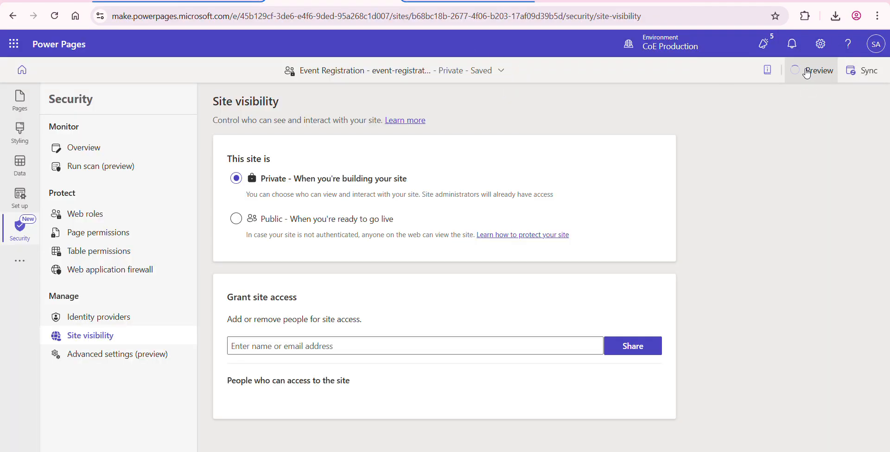
click(814, 70)
click(765, 107)
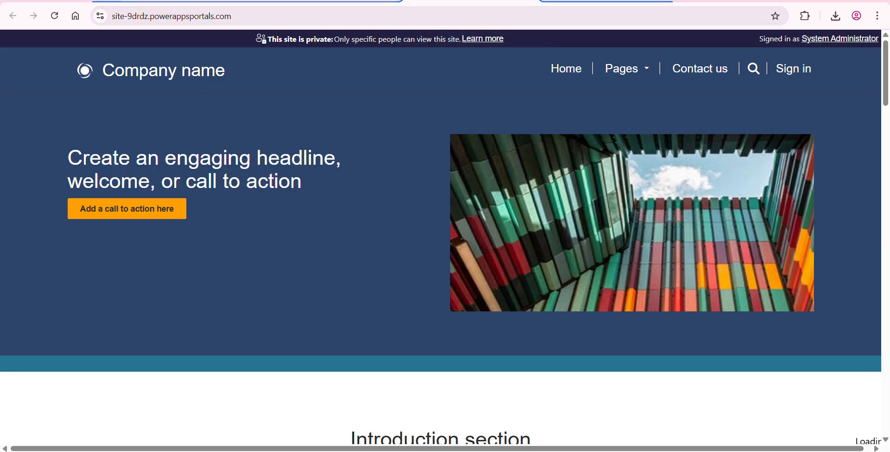
- Return to Power Pages, switch to the Learning environment and examine its active sites
click(334, 3)
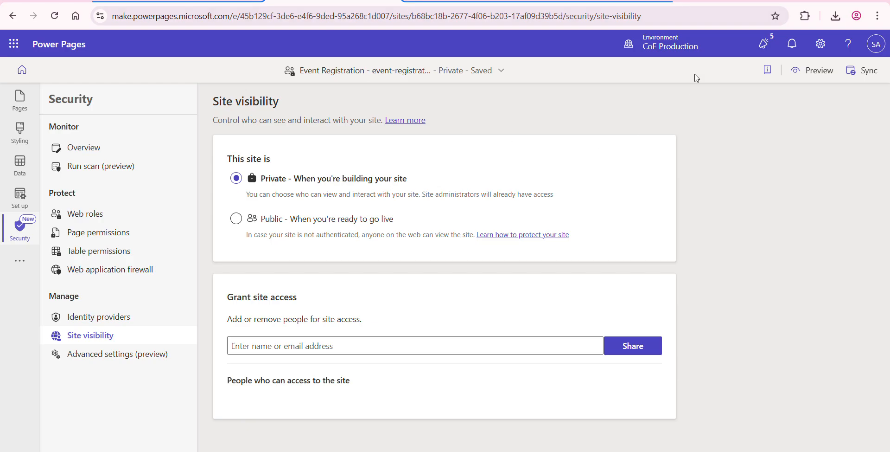
click(681, 47)
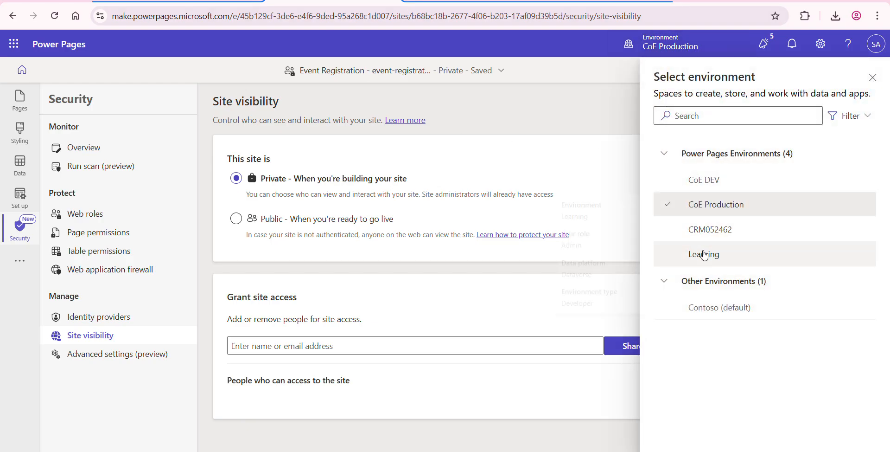
click(704, 255)
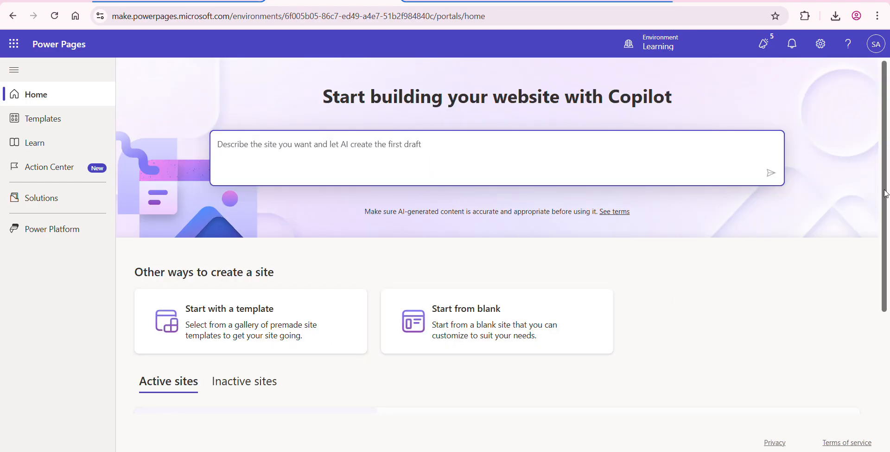
drag(886, 206, 885, 304)
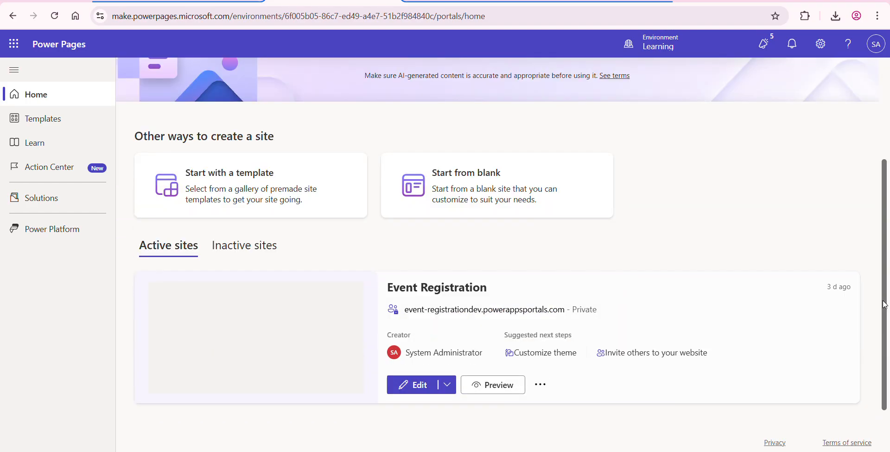
- Switch the environment back to CoE Production and examine its active sites
click(666, 54)
click(705, 206)
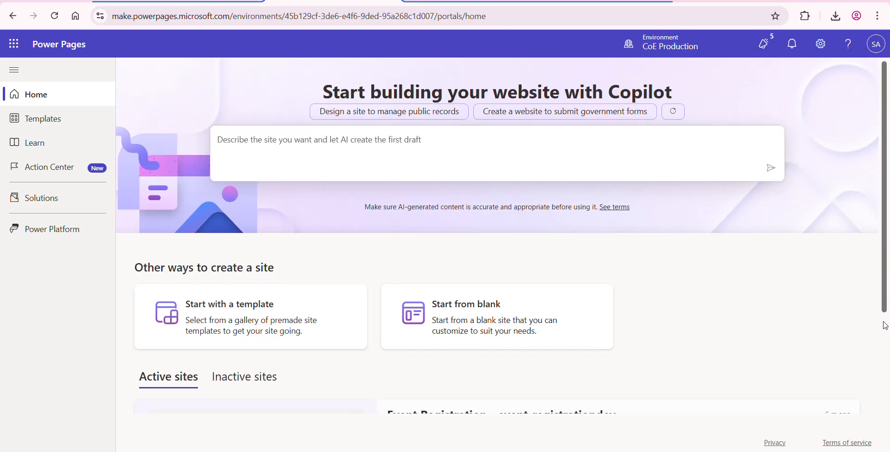
scroll(885, 325, down, 2)
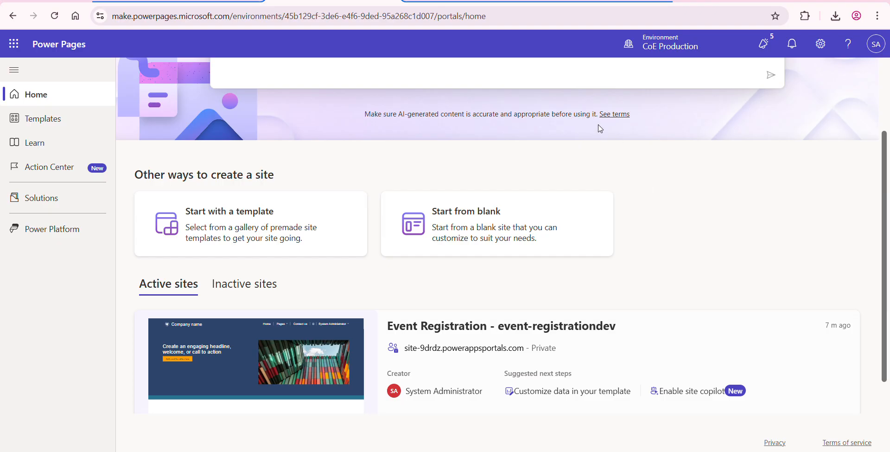
- Switch to the Power Platform admin center and review the site details of Event Registration - event-registrationdev
click(572, 20)
text(https://admin.powerplatform.microsoft.com/manage/portals/cf0d500d-392d-4f4a-bab5-57b634ec9991/Event%20Registration%20-%20event-registrationdev/NAM/settings)
key(Return)
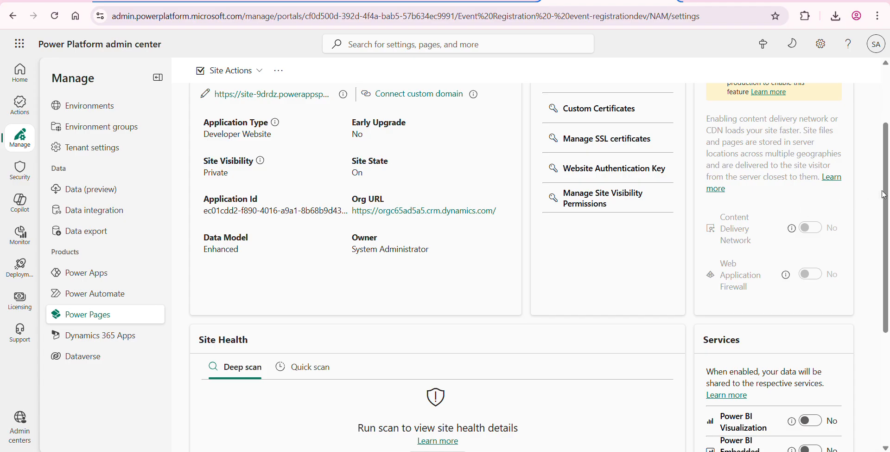
drag(885, 193, 886, 170)
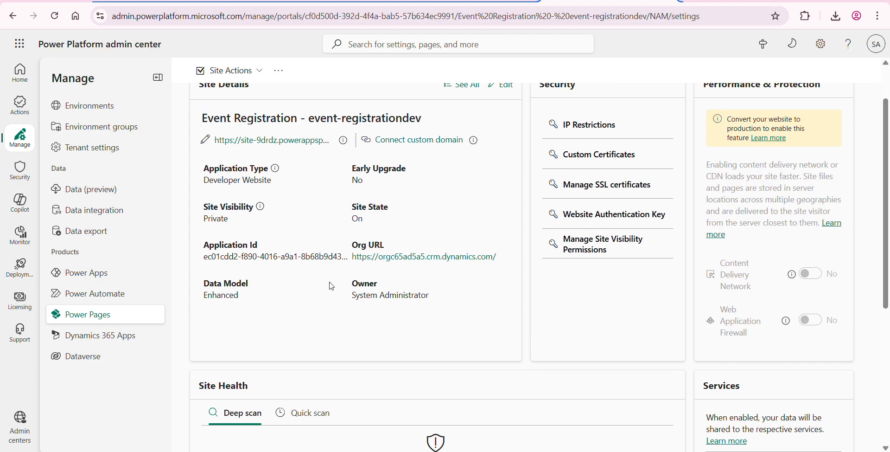